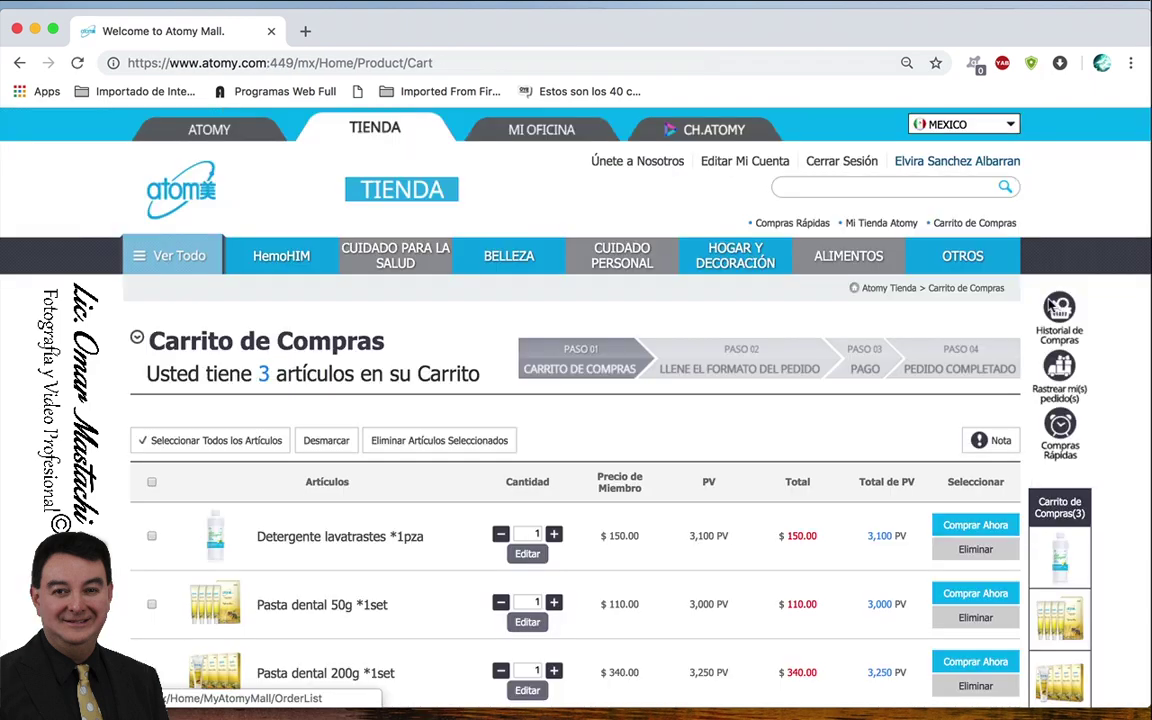
# - Select all three cart items ($600.00, 9,350 PV) and order them all
pyautogui.scroll(-3, 869, 472)
pyautogui.scroll(-1, 871, 482)
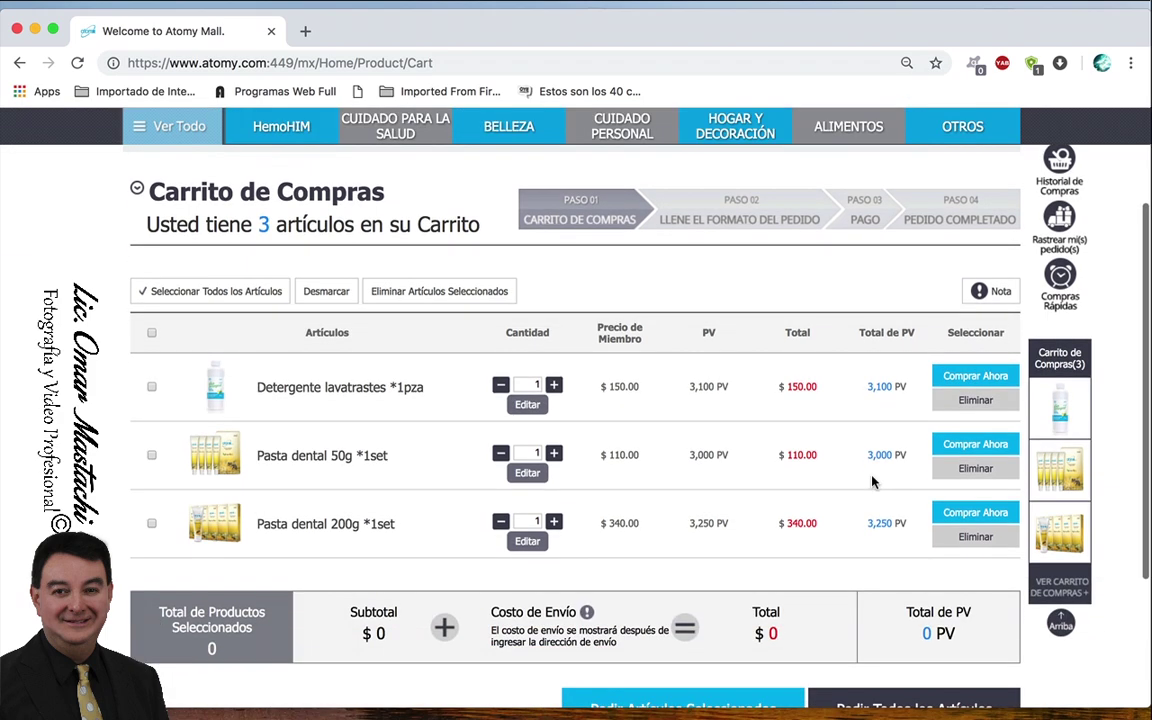
pyautogui.scroll(-2, 871, 482)
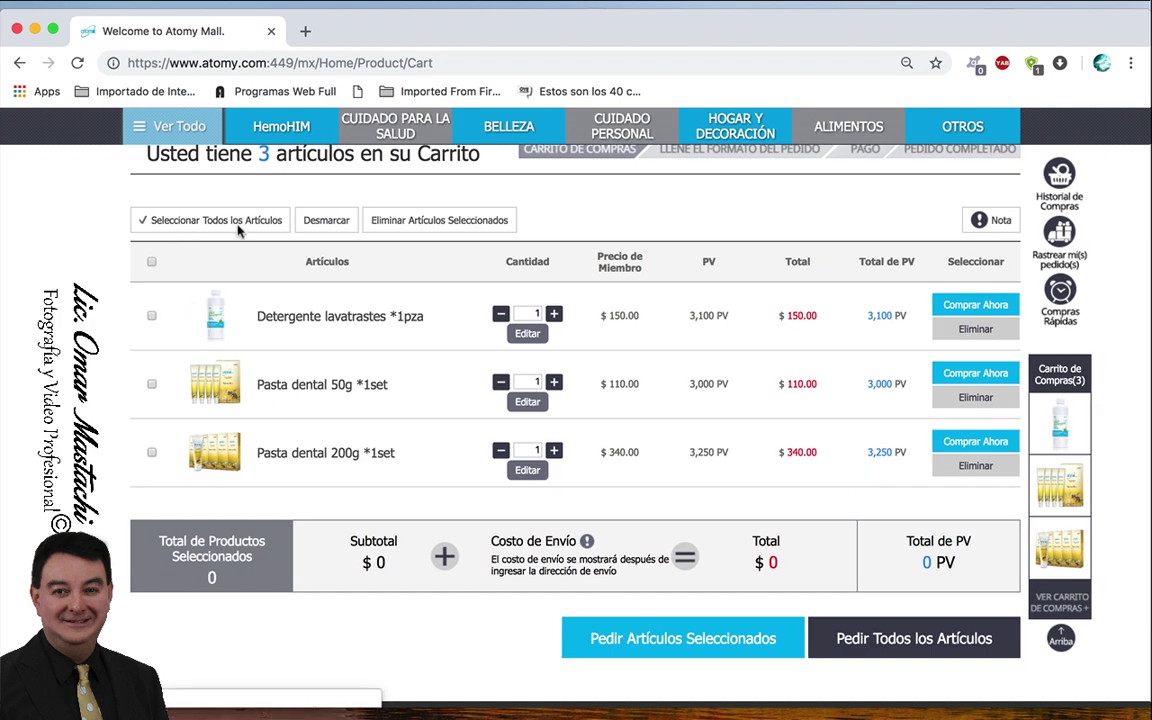
pyautogui.click(180, 226)
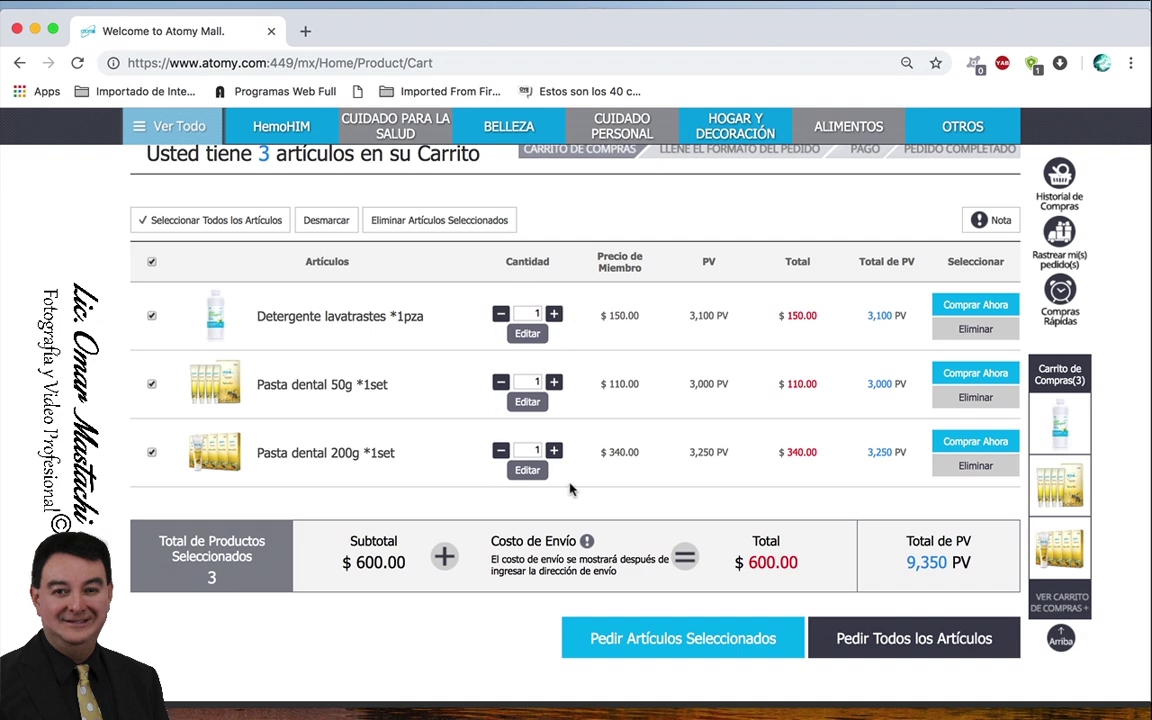
pyautogui.scroll(-1, 661, 473)
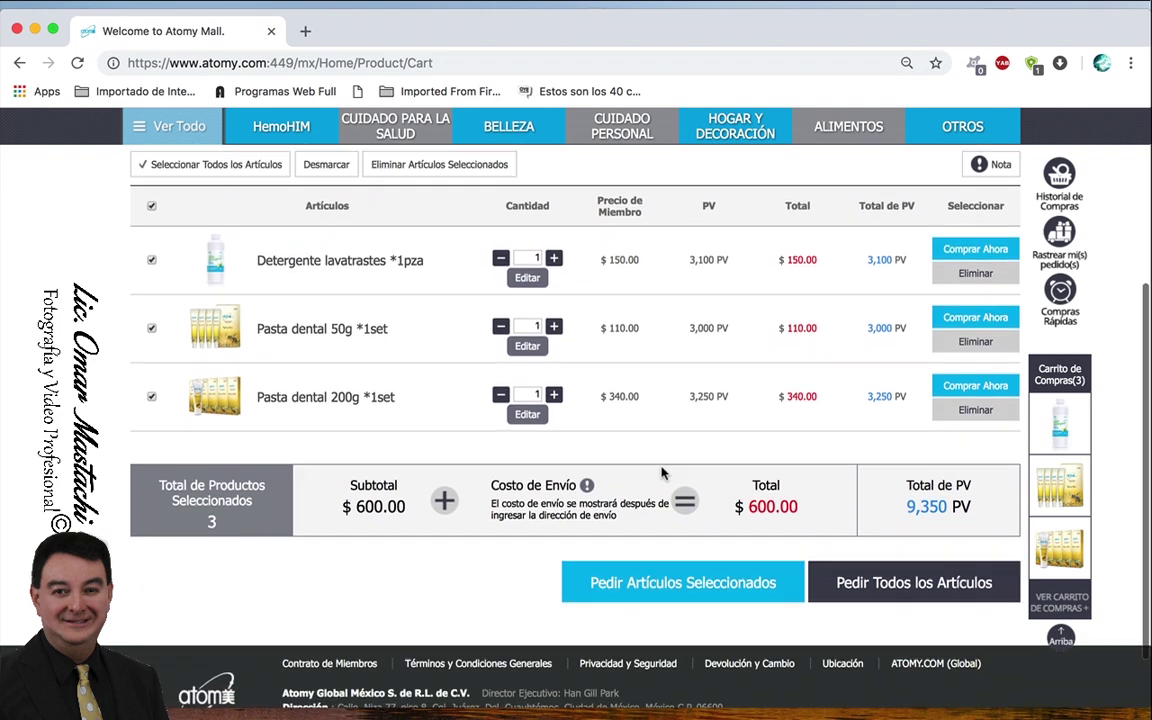
pyautogui.click(885, 591)
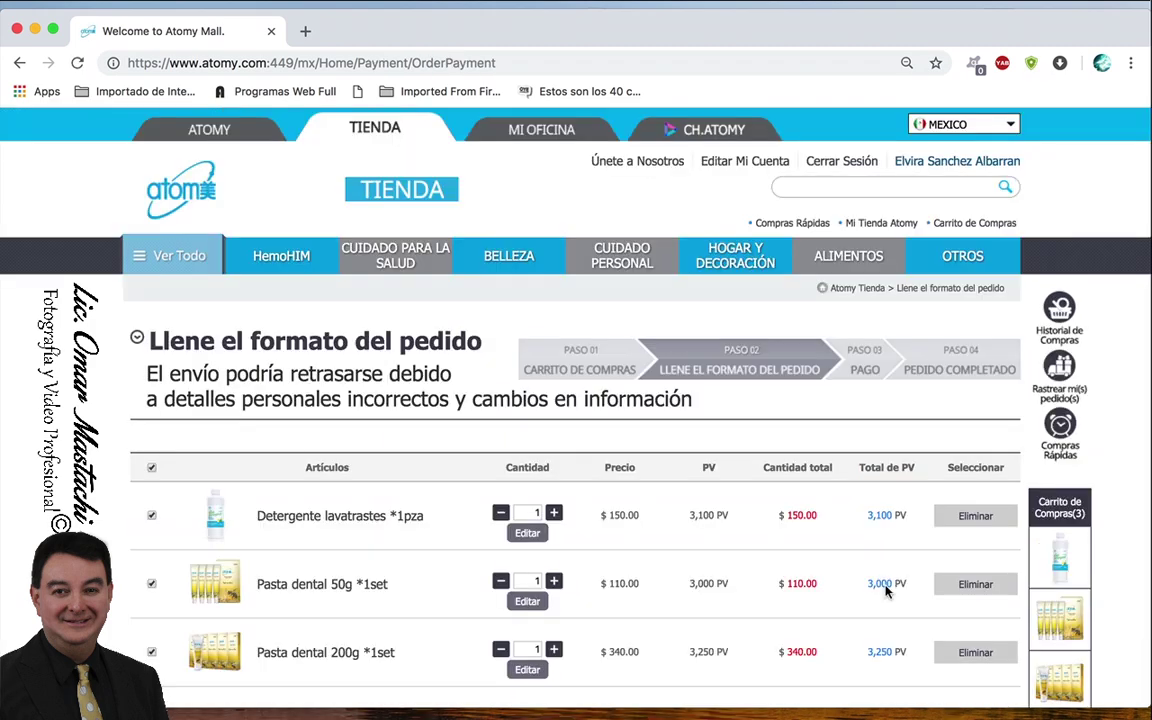
# - Change the Fecha de Venta sale date to 2019-01-16 (Wed)
pyautogui.scroll(-3, 734, 543)
pyautogui.scroll(-9, 734, 543)
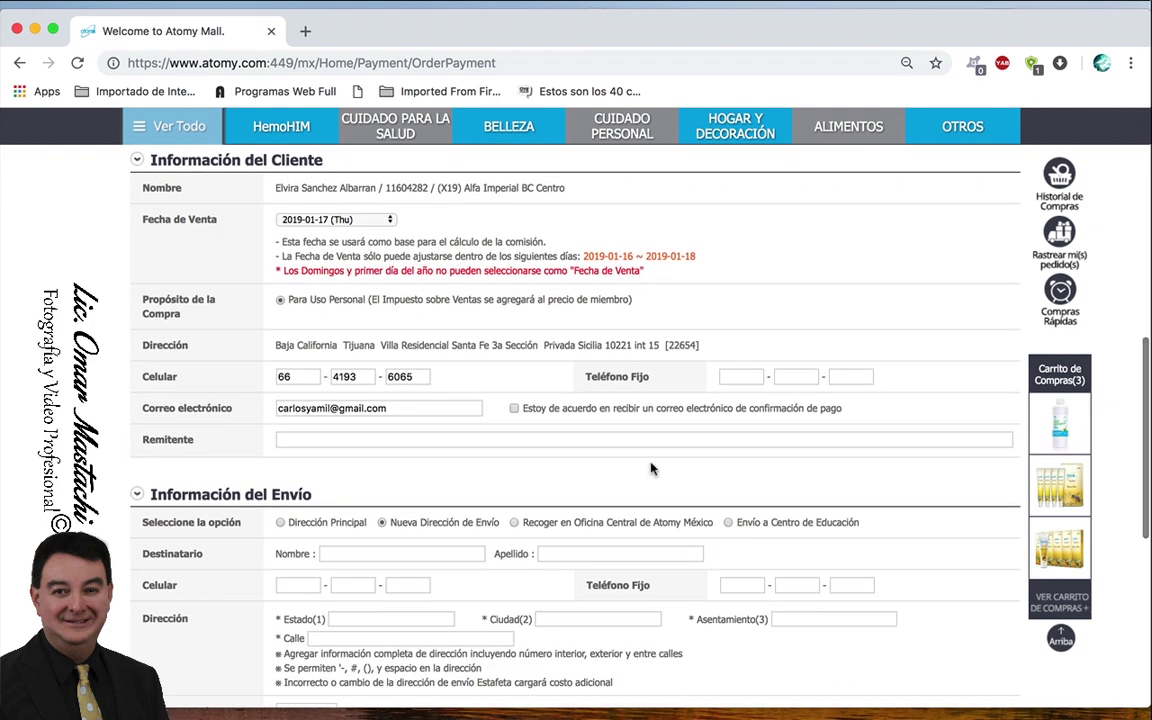
pyautogui.click(363, 220)
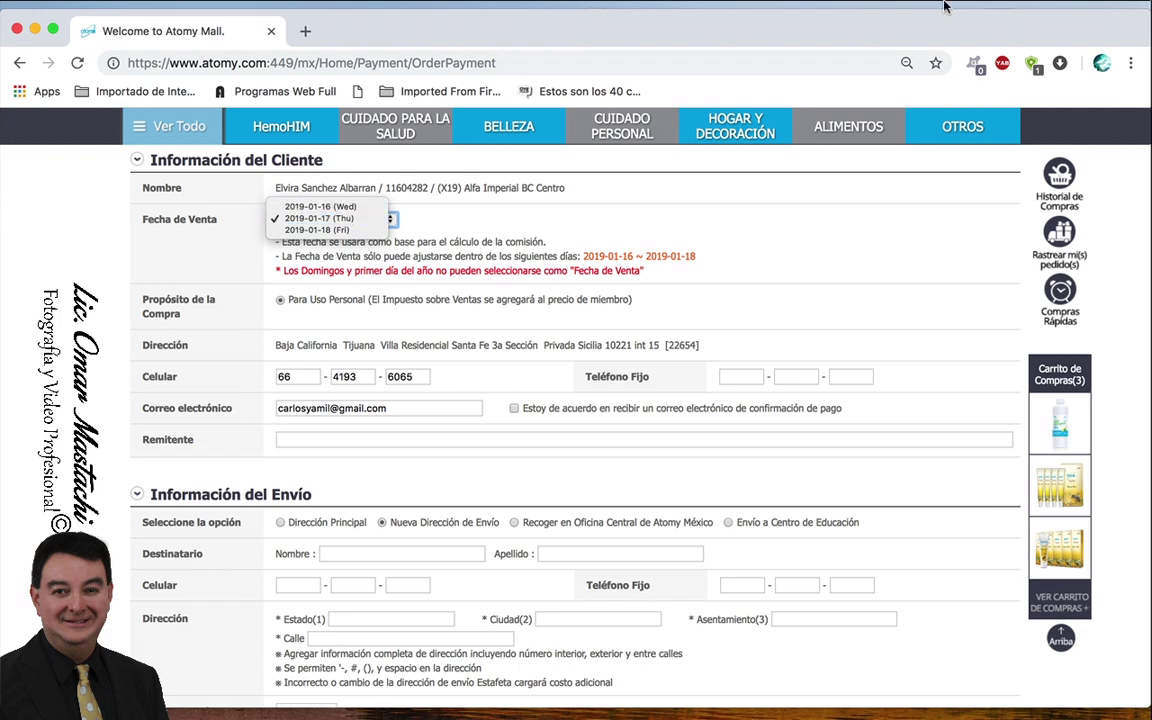
pyautogui.click(345, 222)
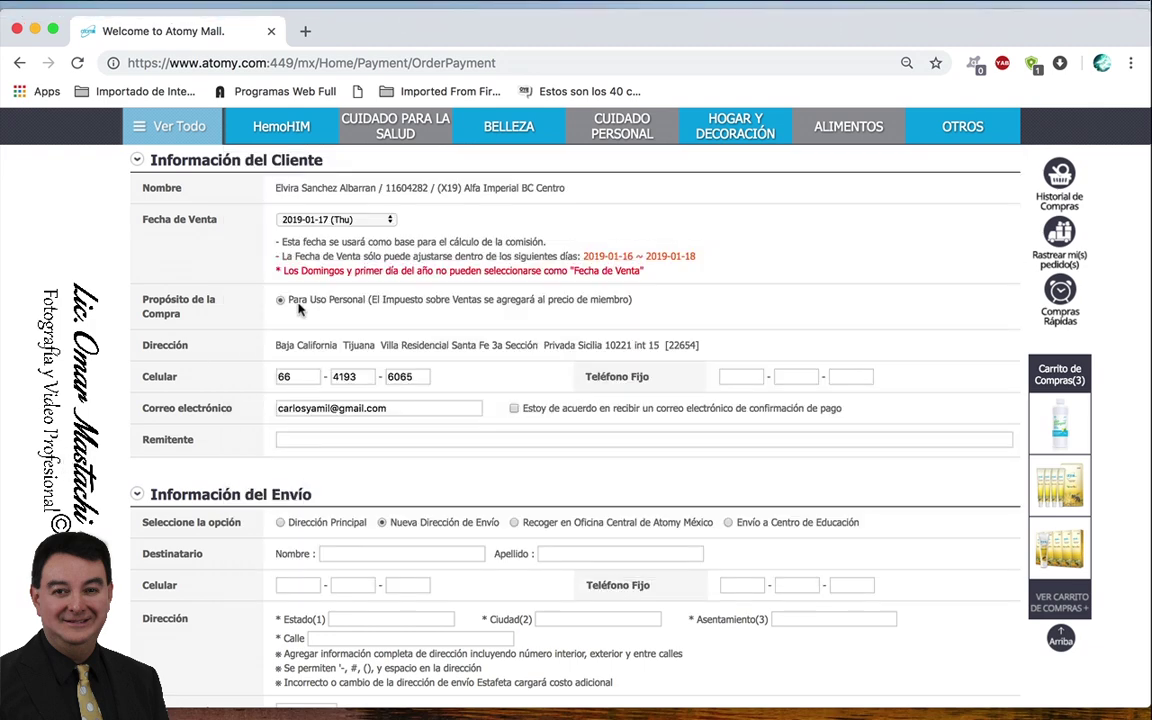
pyautogui.click(368, 220)
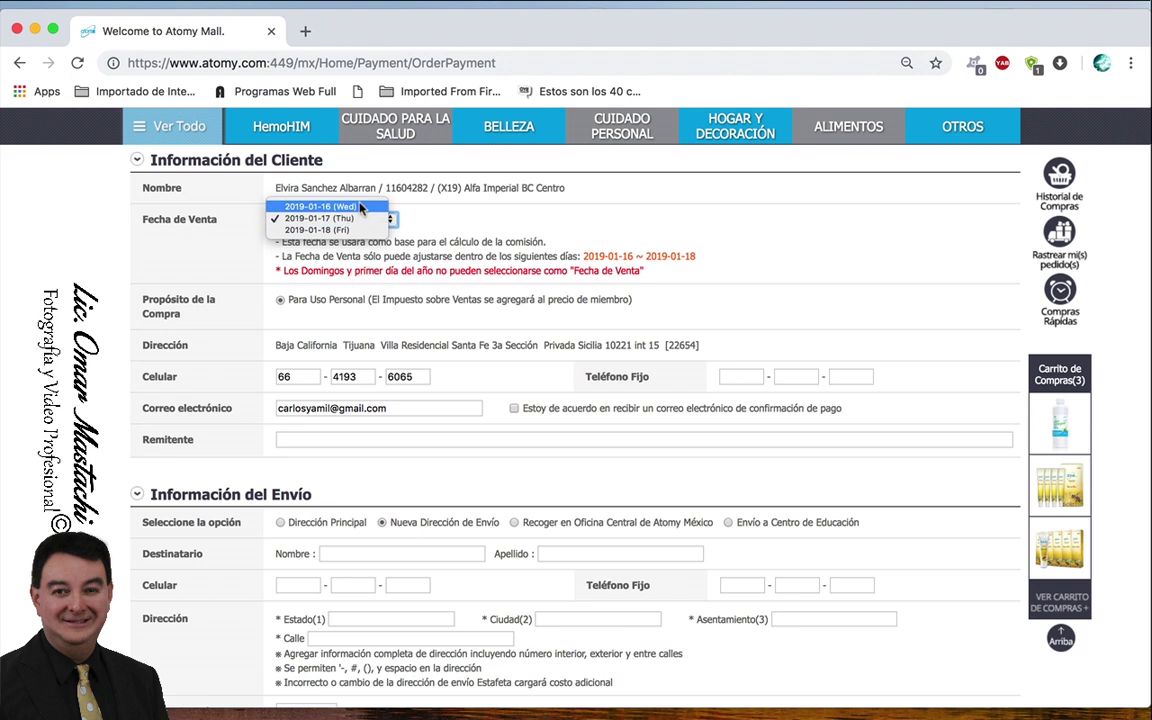
pyautogui.click(320, 206)
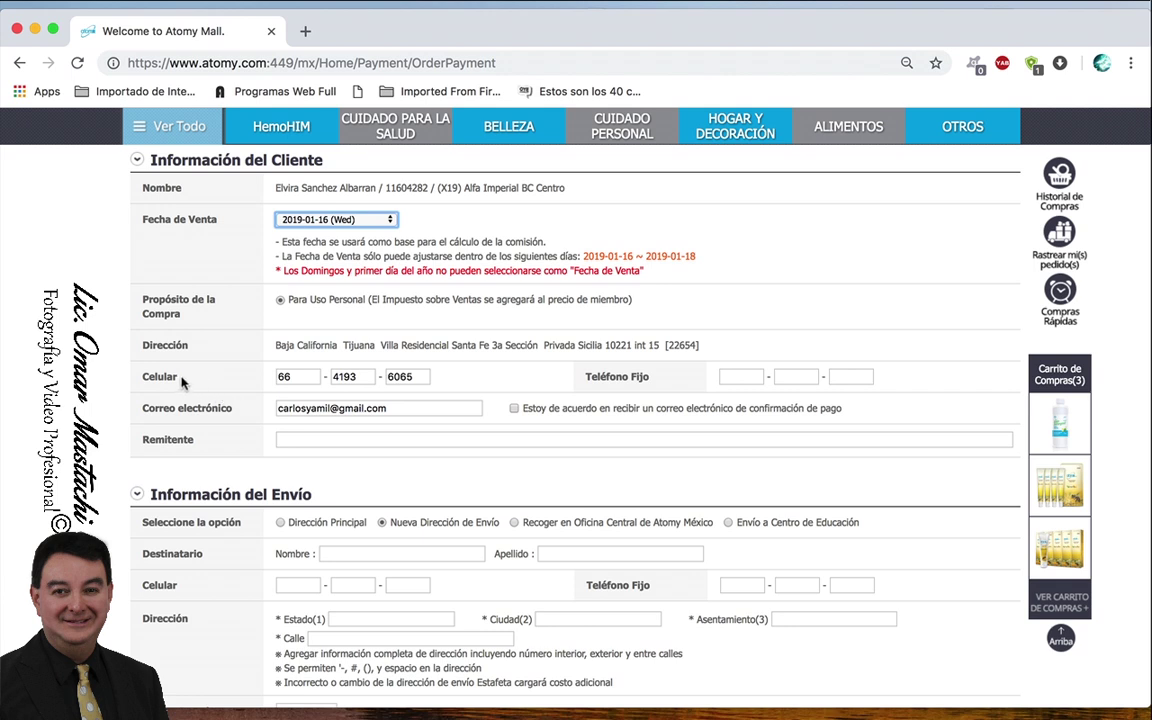
# - Fill in the customer's landline number across the three Teléfono Fijo boxes
pyautogui.click(744, 383)
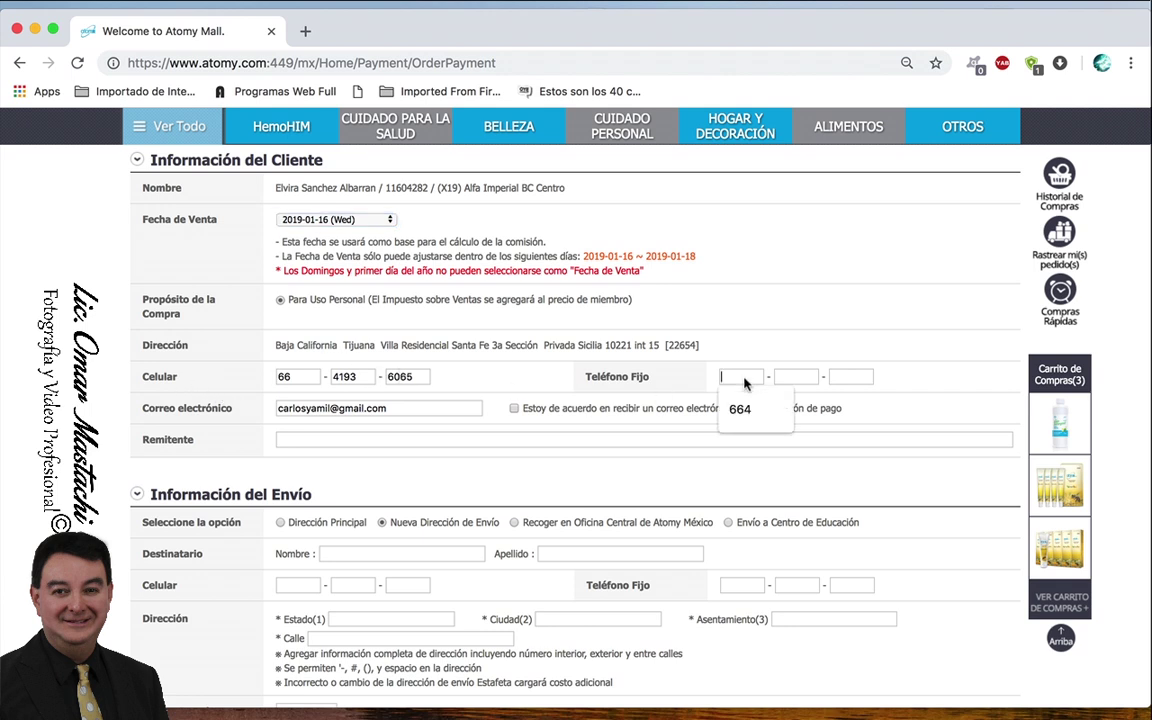
pyautogui.click(744, 408)
pyautogui.click(788, 383)
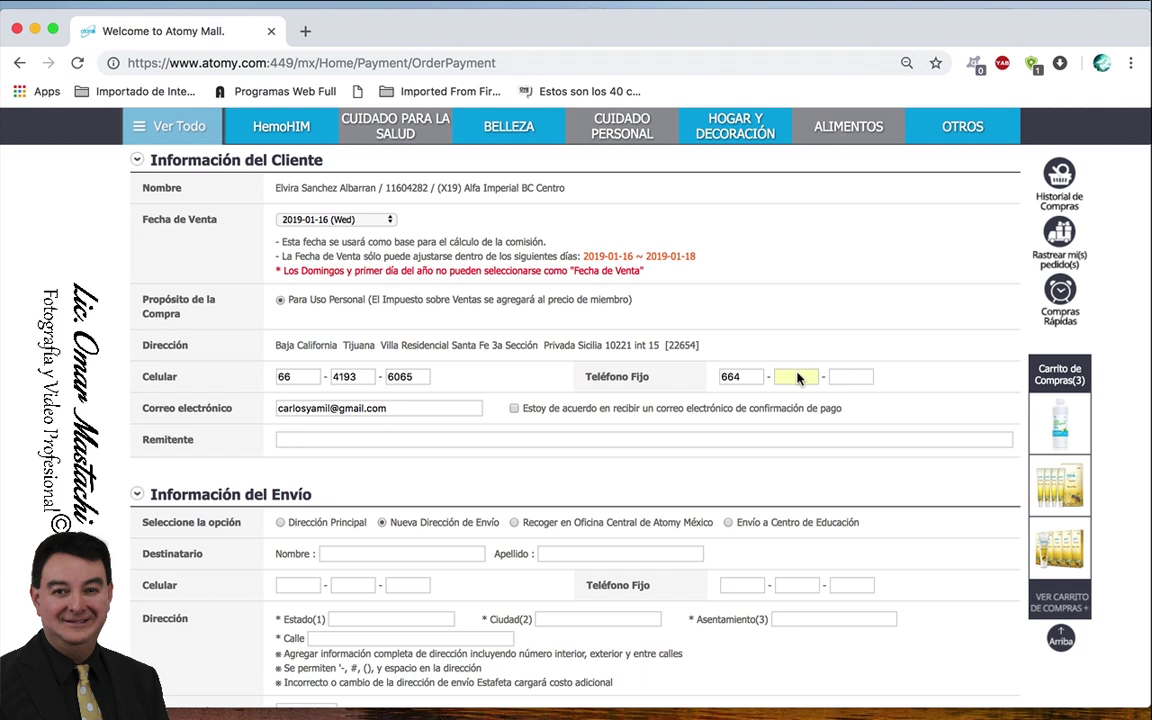
pyautogui.click(851, 380)
# - Enter the two senders' names in the Remitente field
pyautogui.click(381, 446)
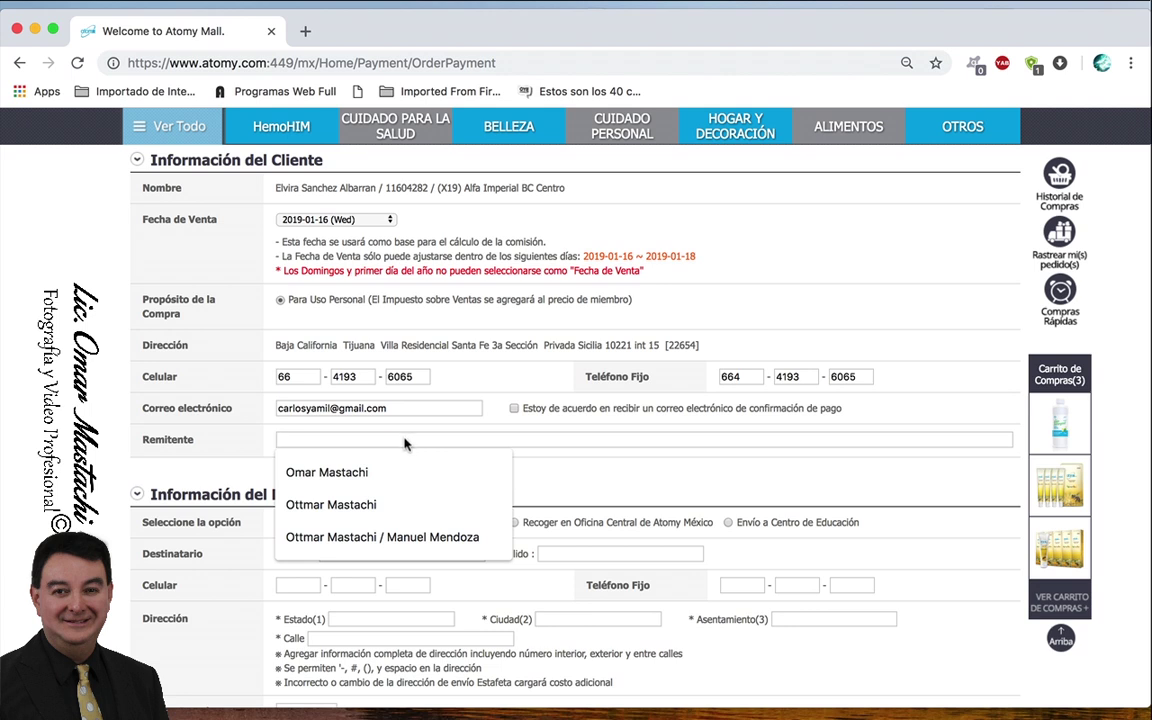
pyautogui.click(222, 396)
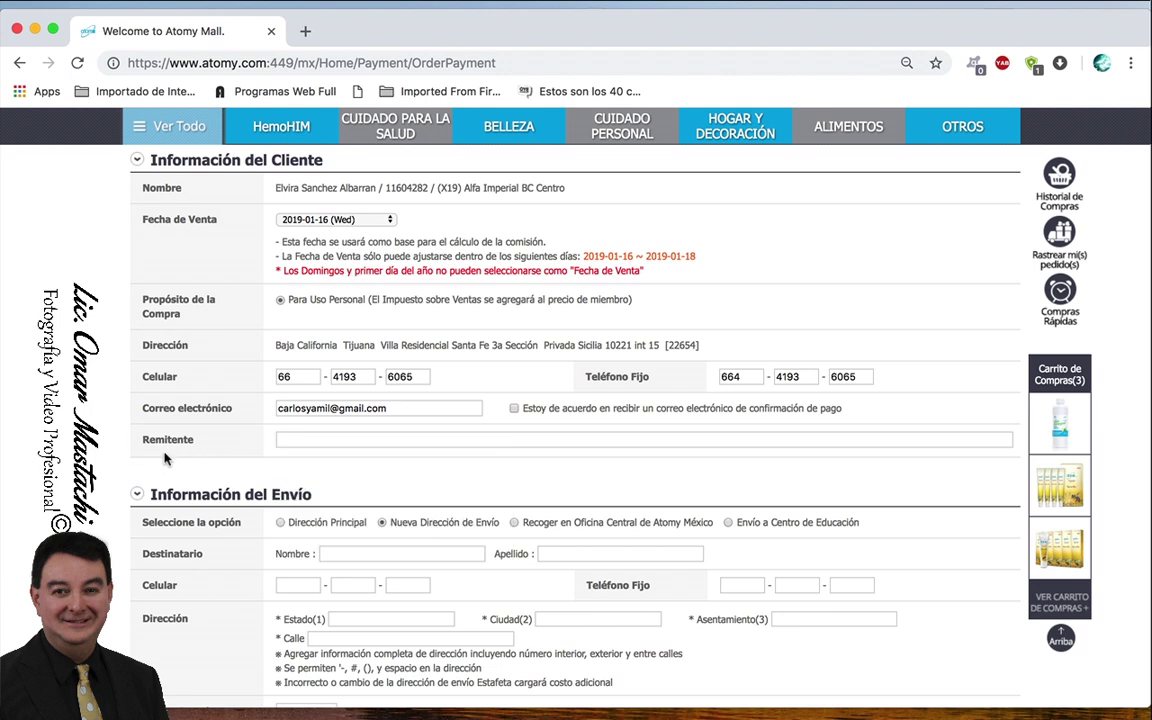
pyautogui.click(318, 442)
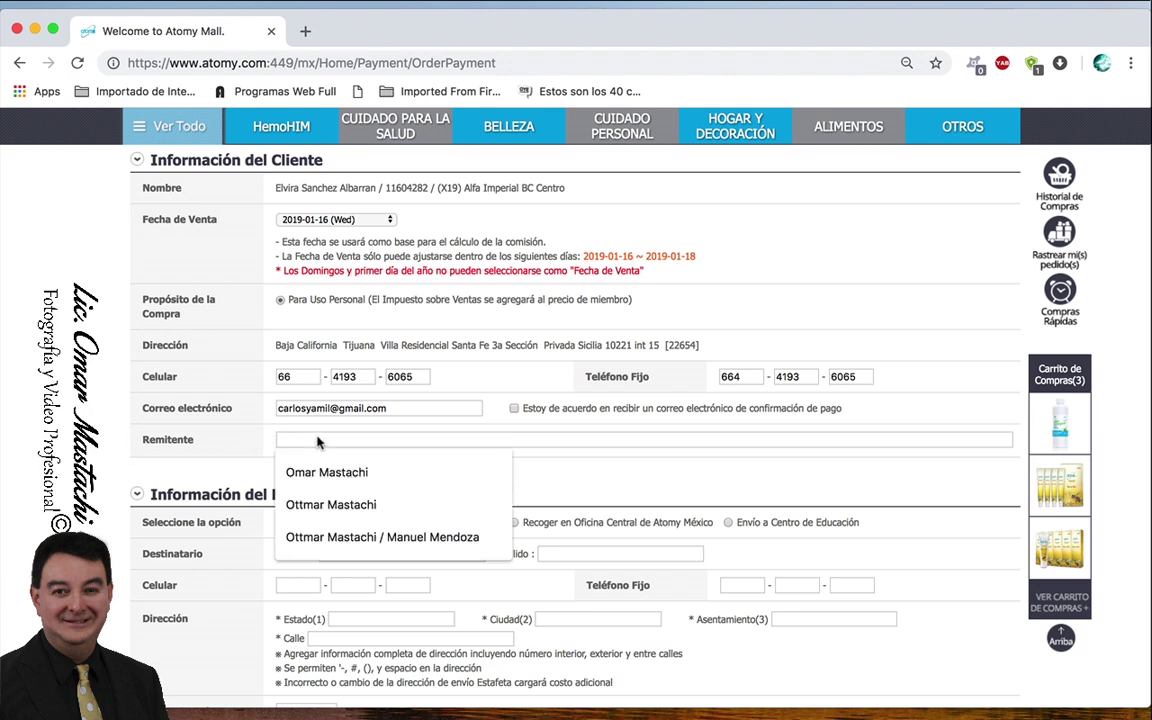
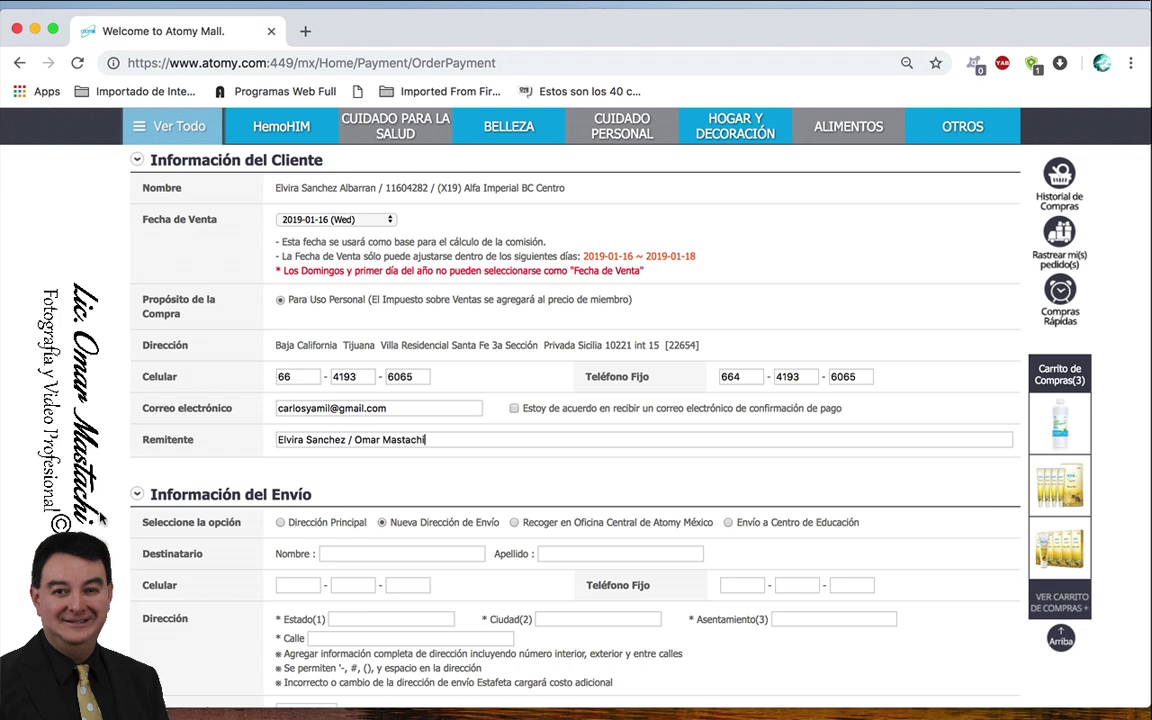
pyautogui.scroll(-5, 100, 490)
# - Try each shipping option, settling on Envío a Centro de Educación
pyautogui.scroll(-3, 252, 323)
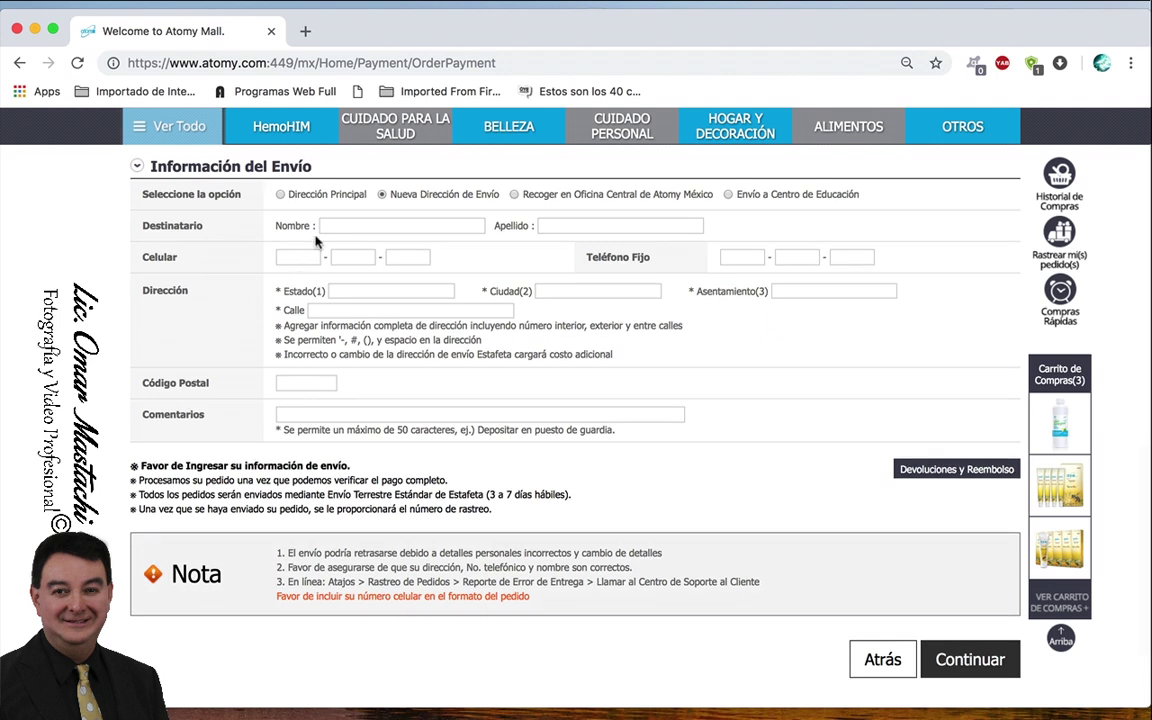
pyautogui.click(280, 195)
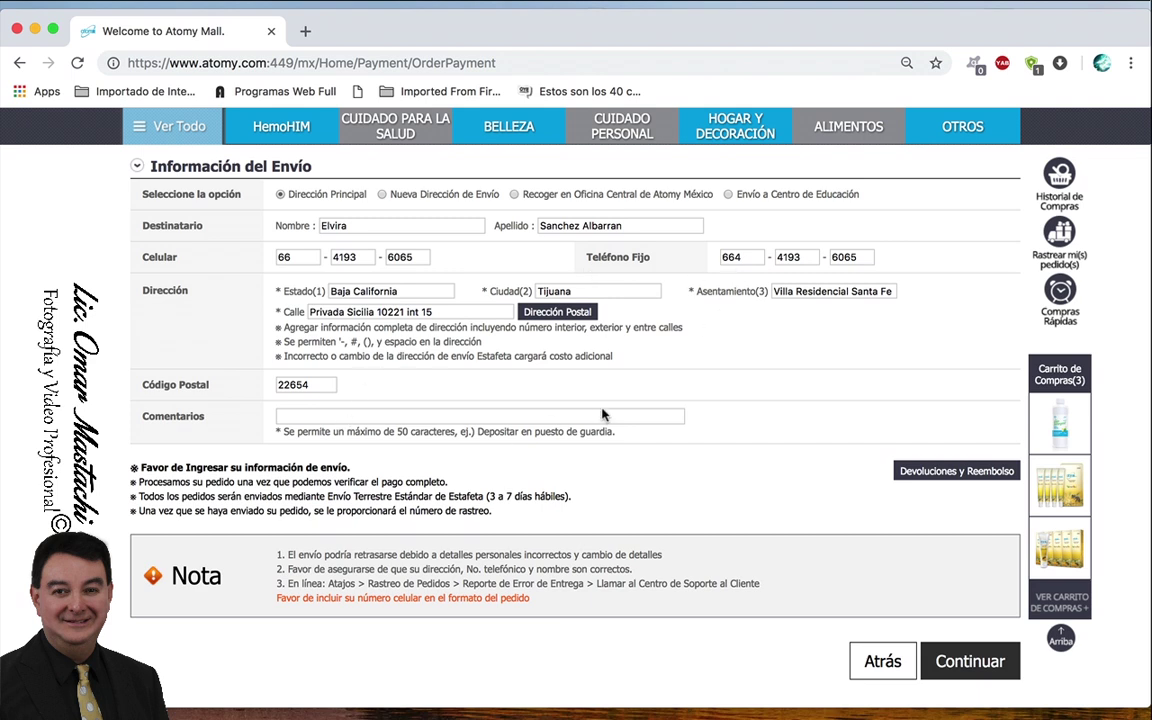
pyautogui.click(382, 195)
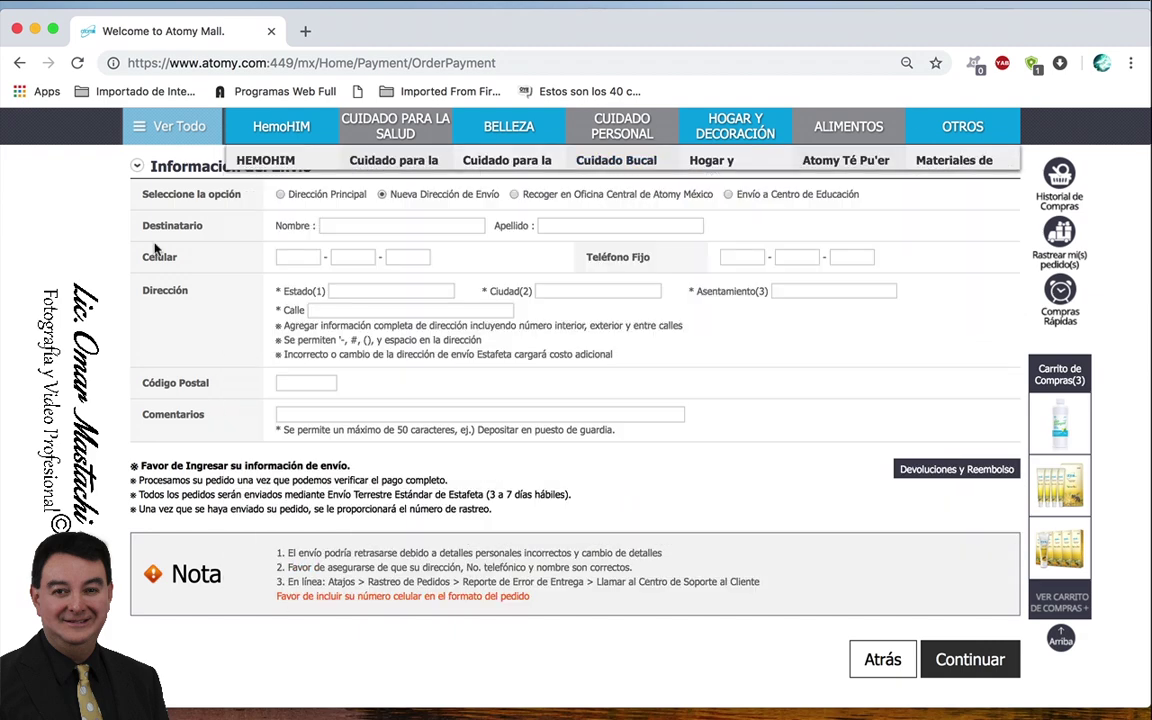
pyautogui.click(514, 195)
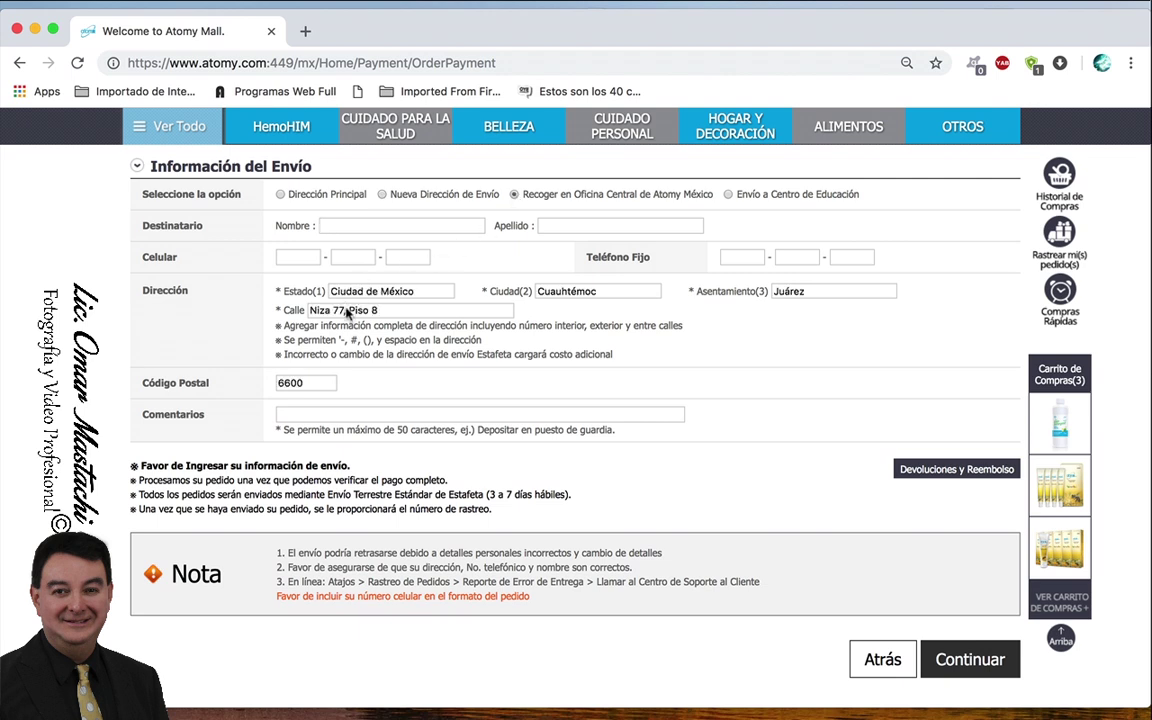
pyautogui.click(728, 196)
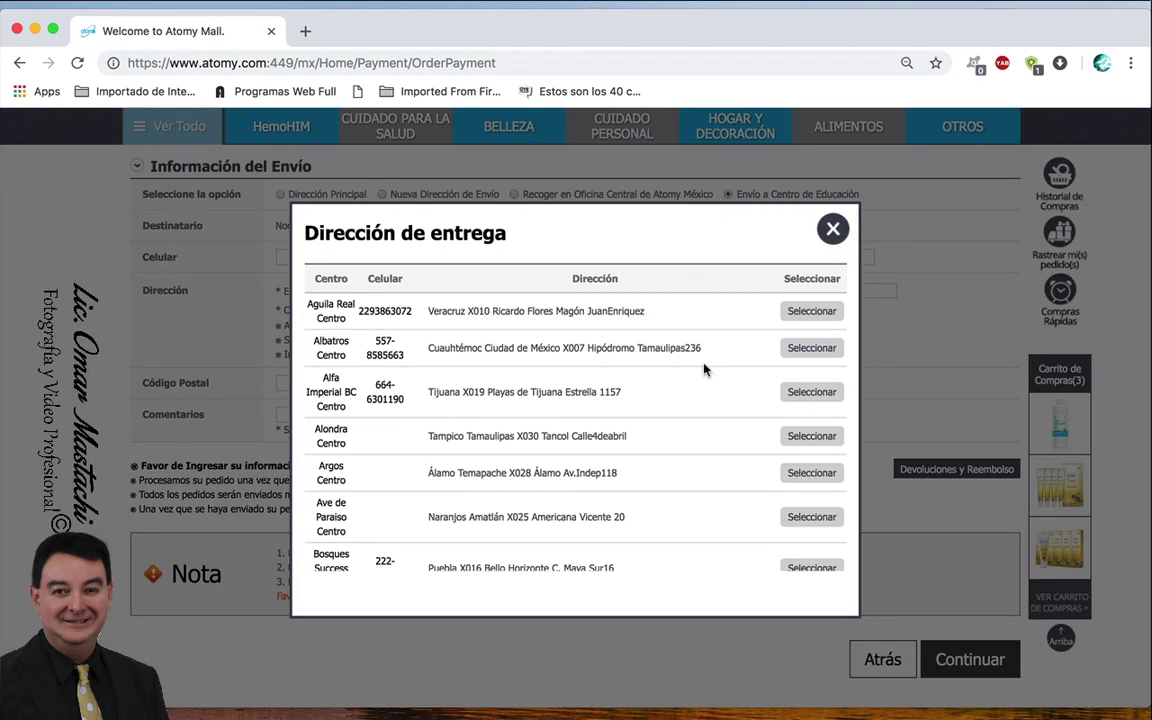
# - Select Alfa Imperial BC Centro from the Dirección de entrega list as the delivery centre
pyautogui.scroll(-5, 704, 404)
pyautogui.scroll(3, 706, 407)
pyautogui.scroll(2, 706, 407)
pyautogui.scroll(-2, 705, 406)
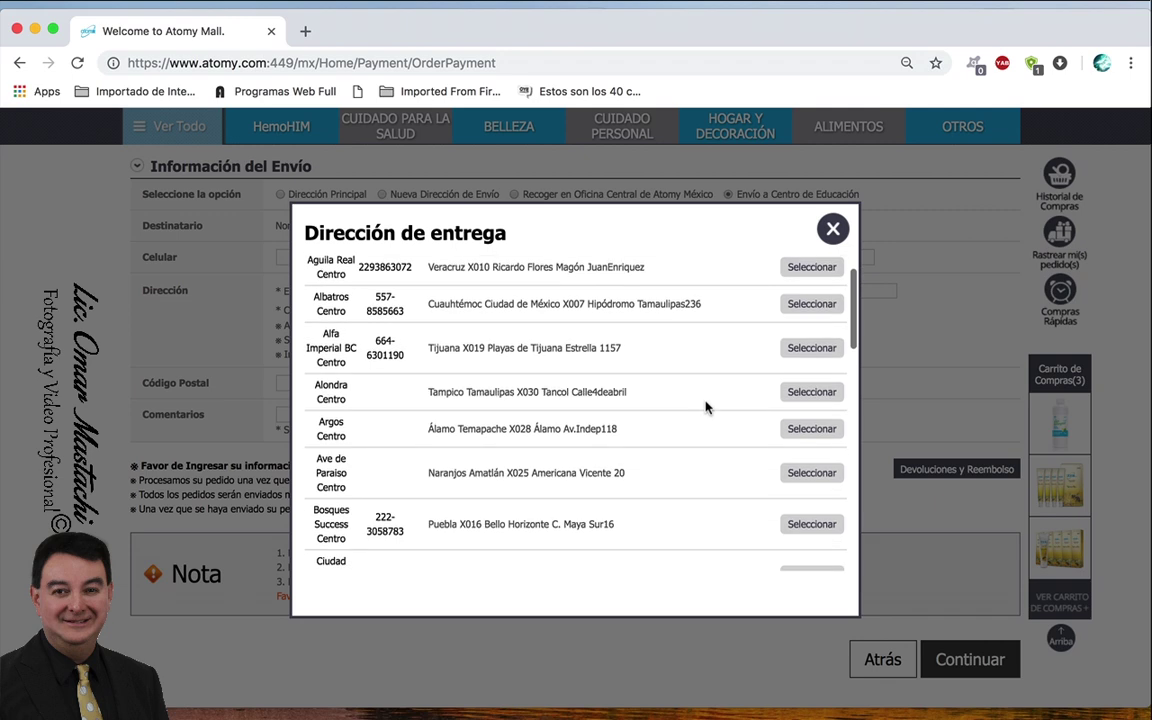
pyautogui.scroll(-1, 705, 406)
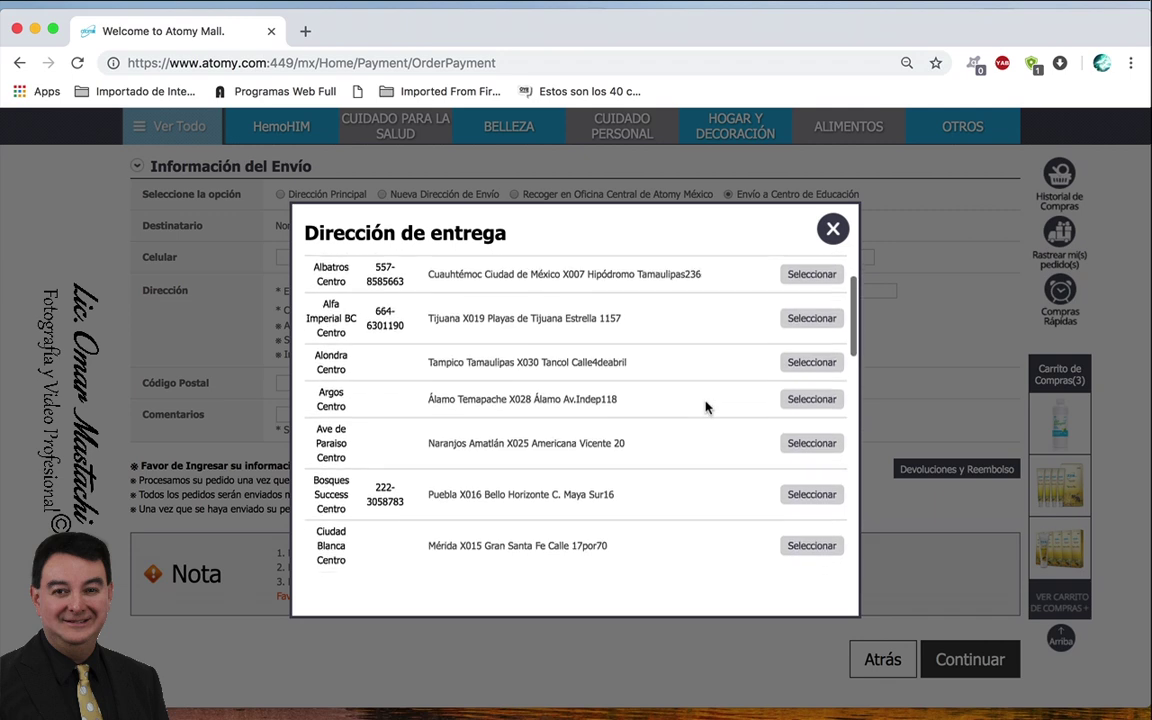
pyautogui.scroll(-4, 705, 406)
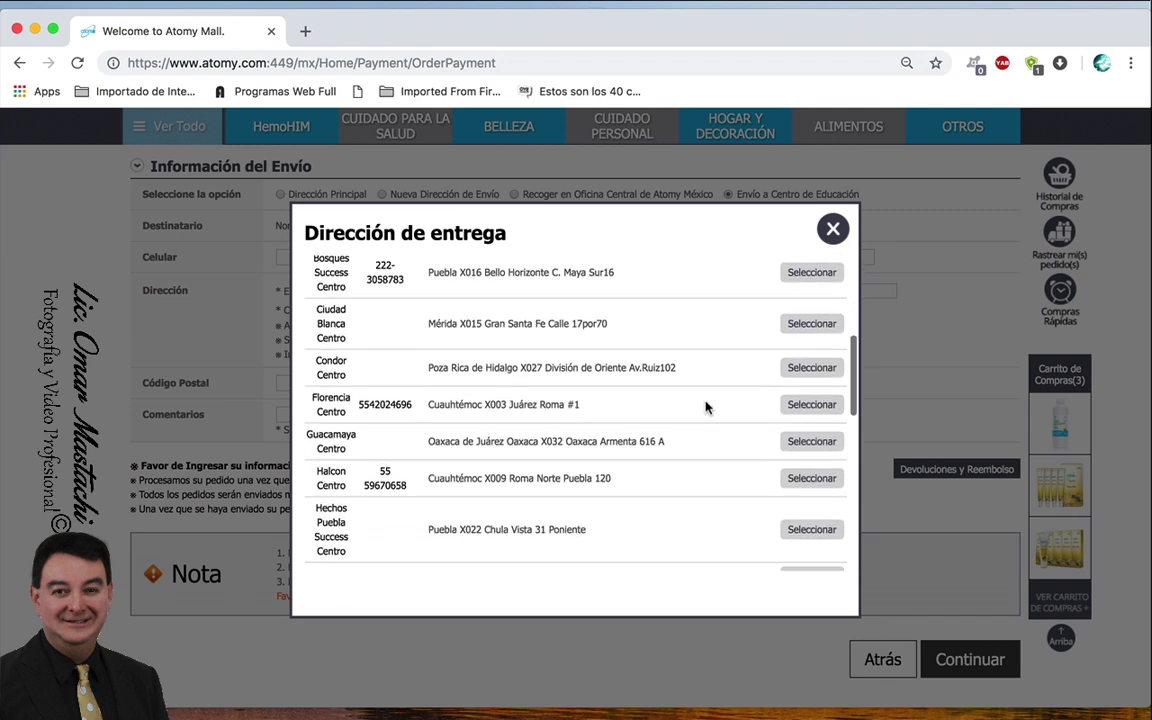
pyautogui.scroll(-10, 705, 406)
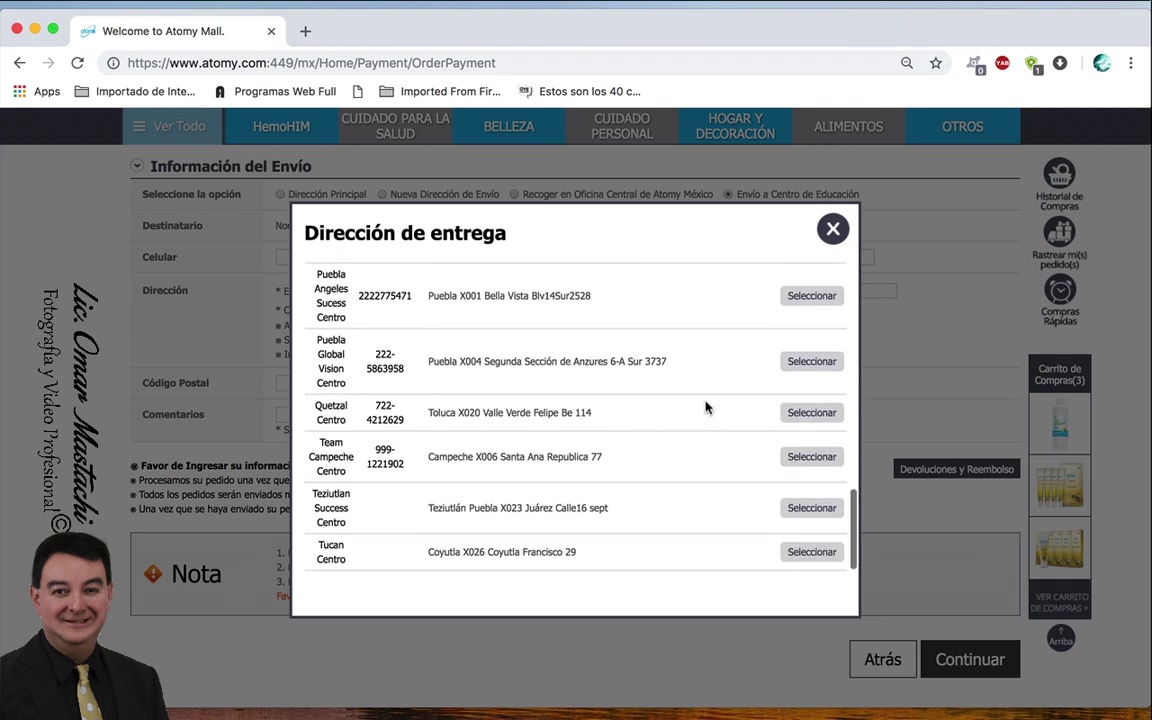
pyautogui.scroll(15, 705, 406)
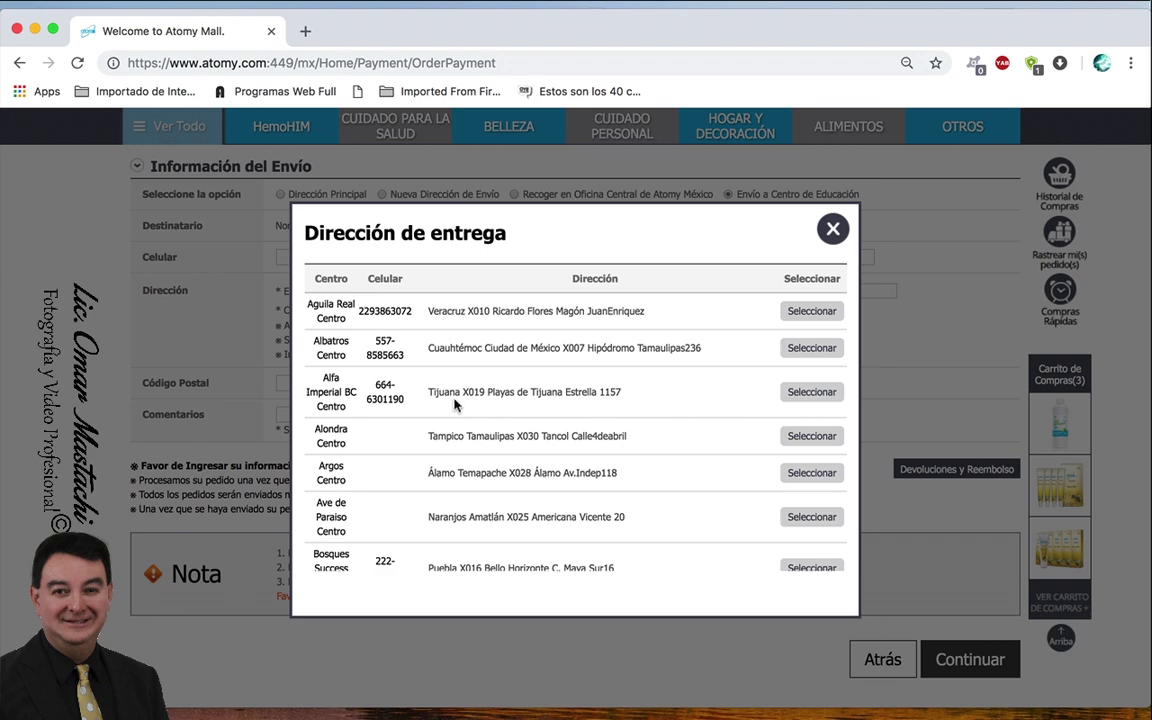
pyautogui.click(812, 394)
pyautogui.scroll(2, 812, 398)
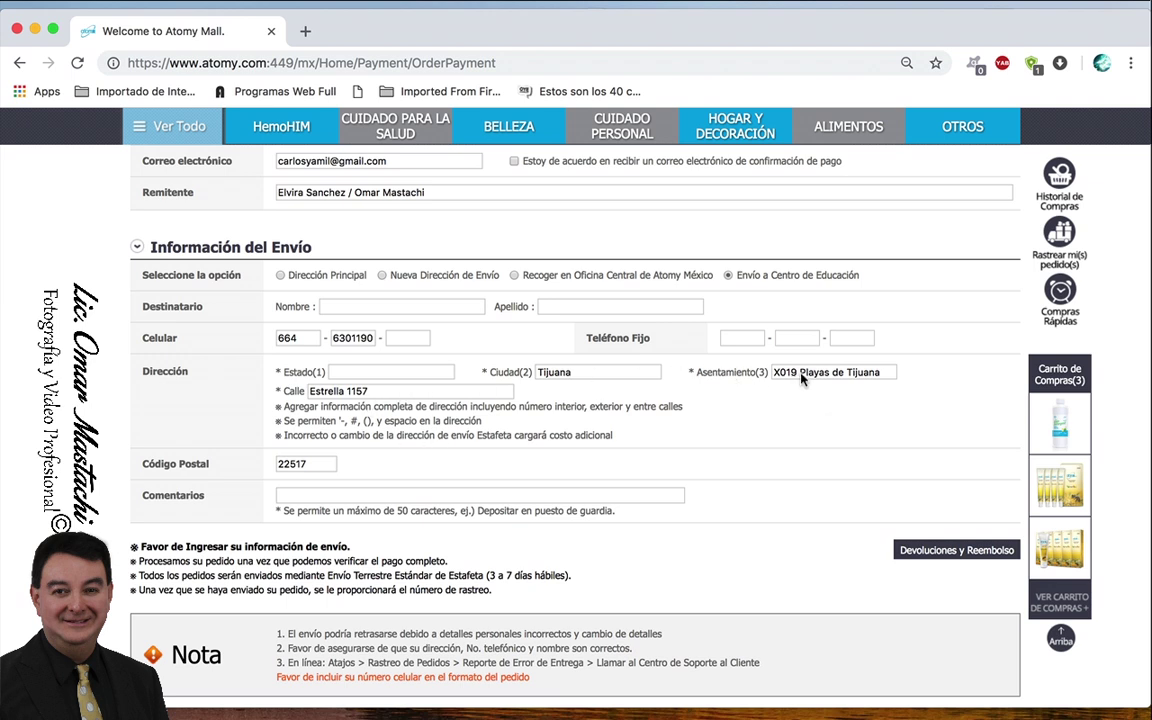
pyautogui.click(364, 372)
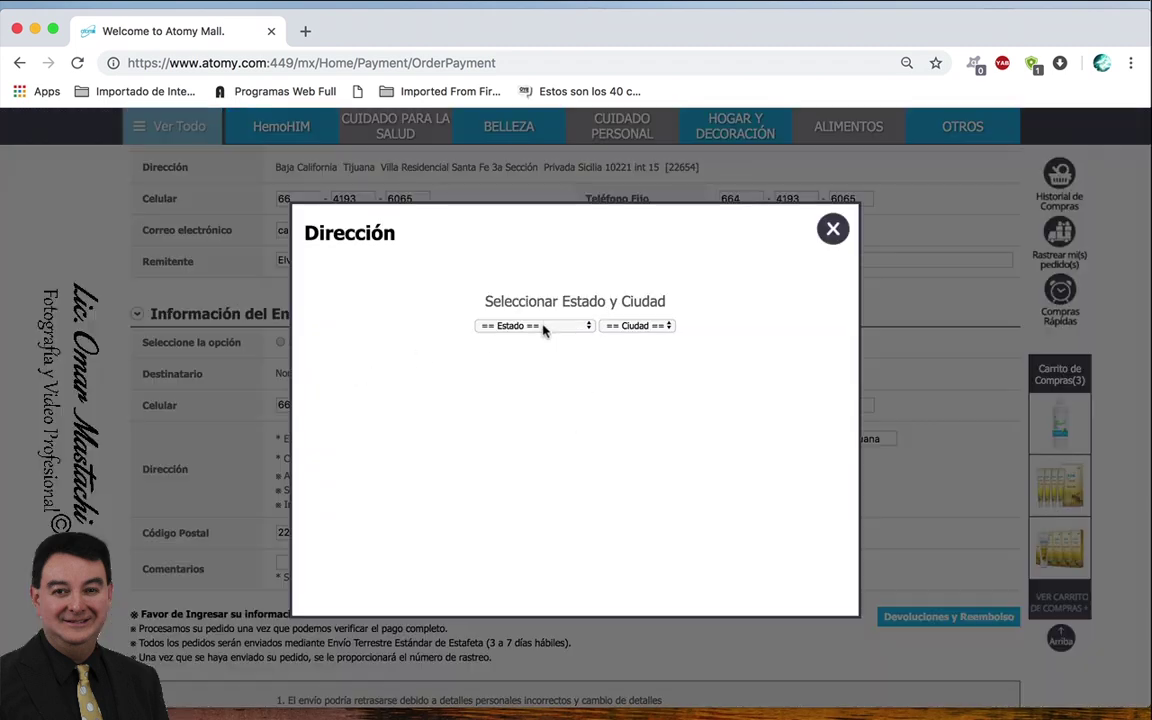
# - Set the address to Baja California, Tijuana, Playas de Tijuana Sección Playas Coronado, 22504
pyautogui.click(543, 326)
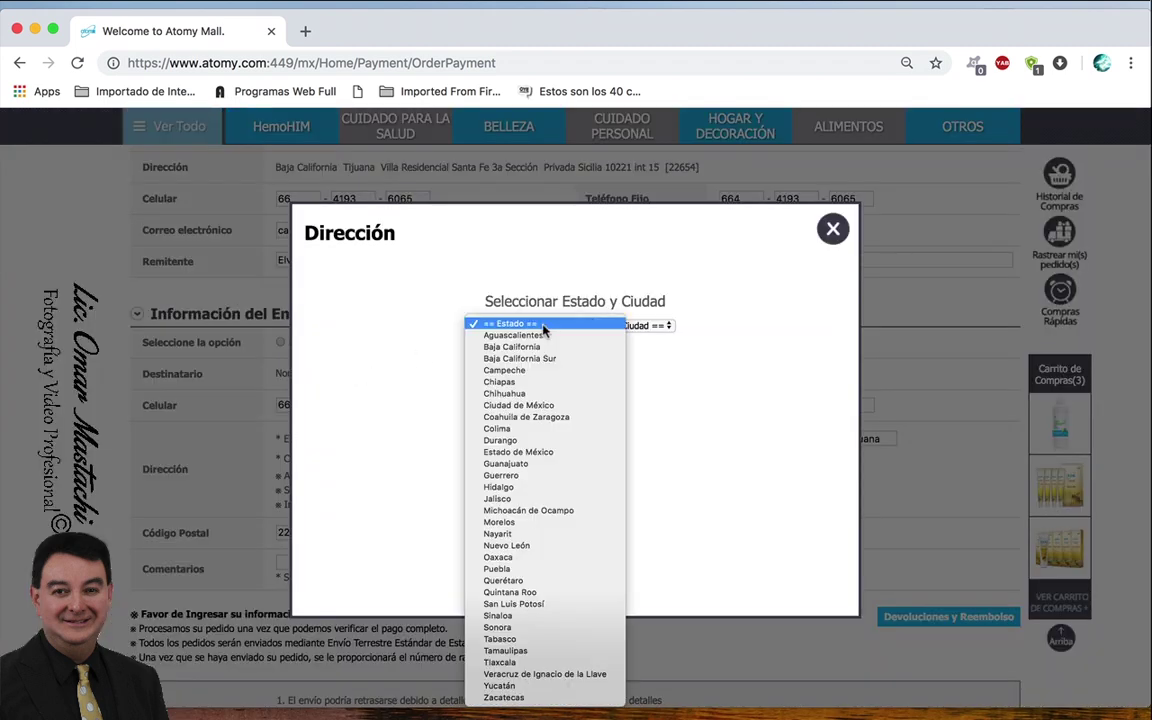
pyautogui.click(550, 345)
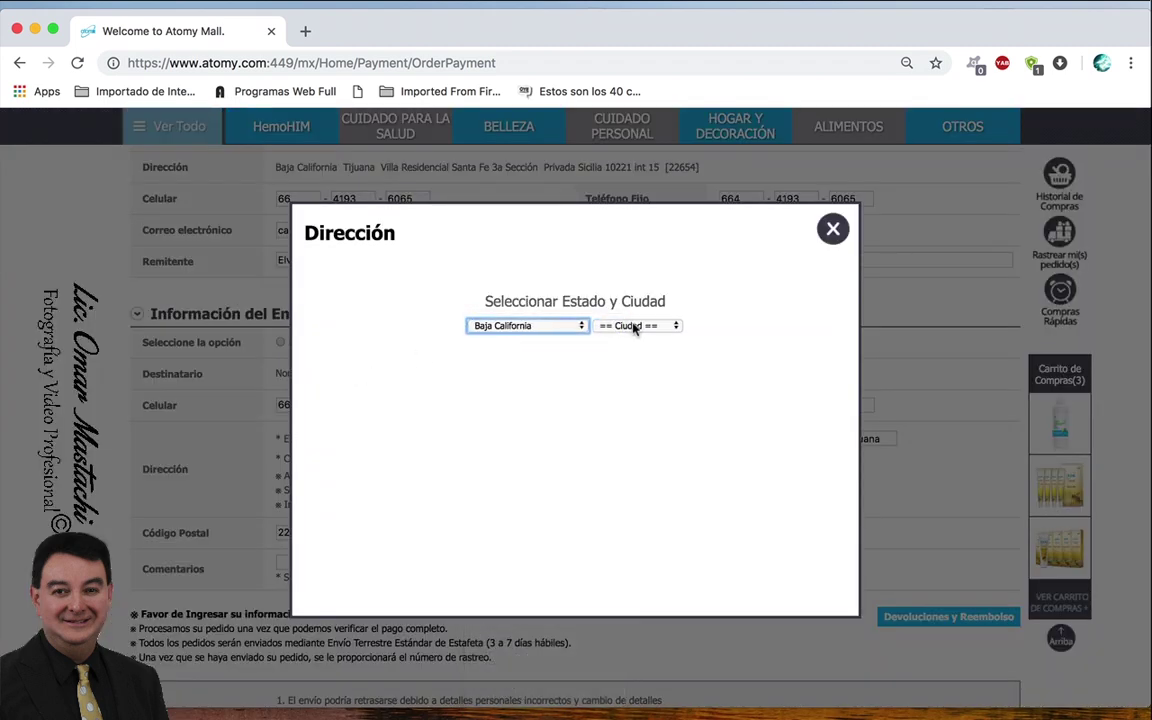
pyautogui.click(625, 326)
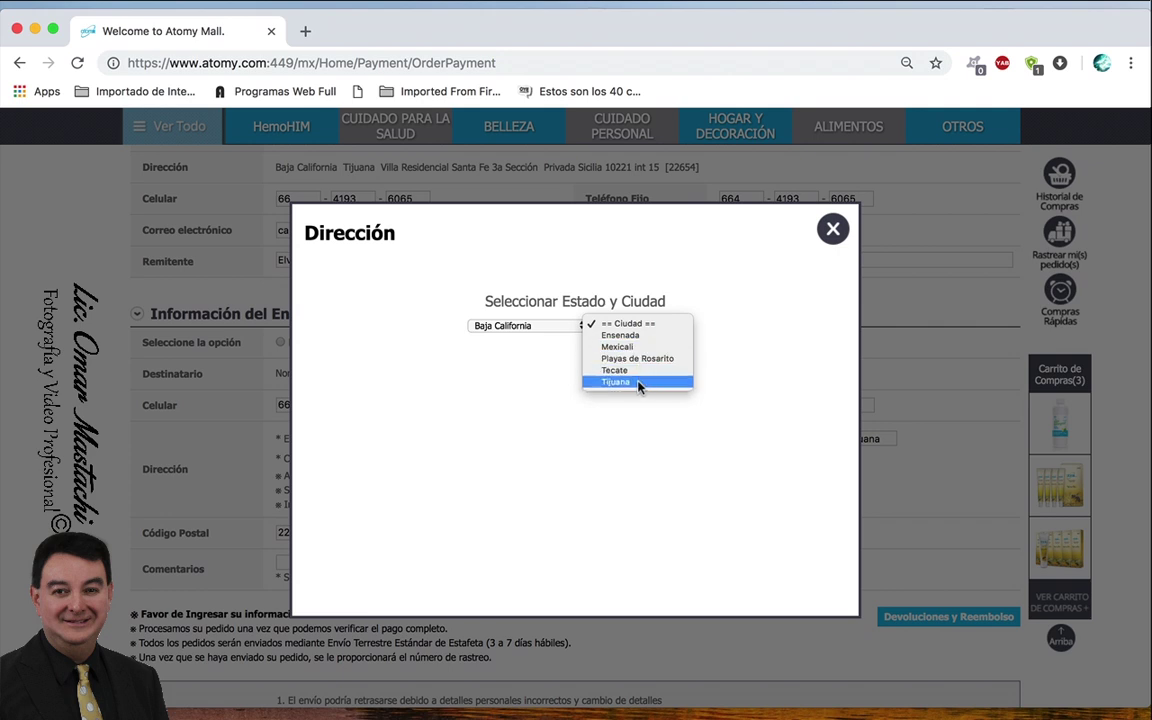
pyautogui.click(640, 384)
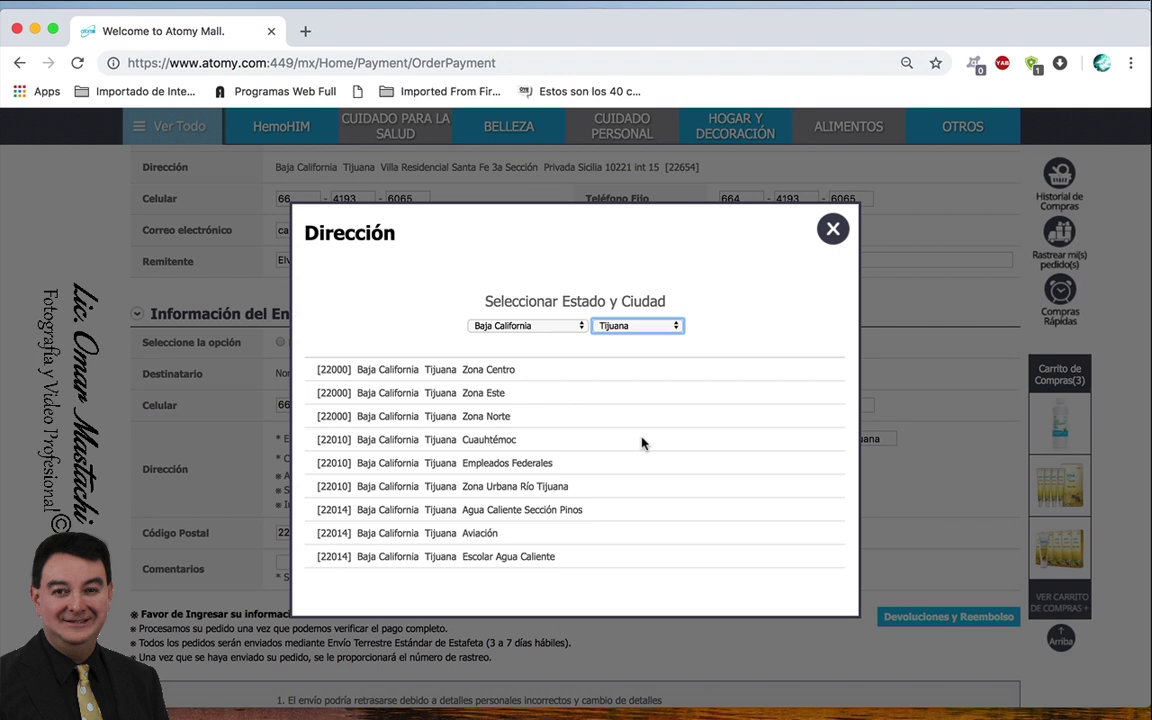
pyautogui.press('super+f')
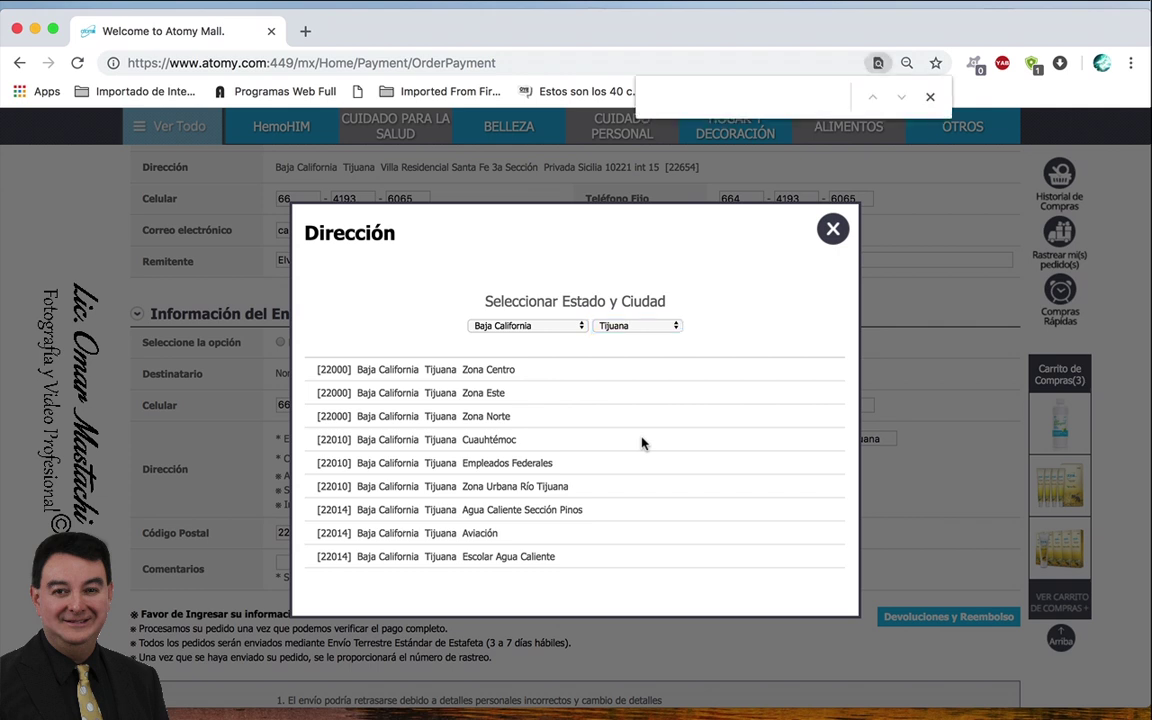
pyautogui.write('coronado')
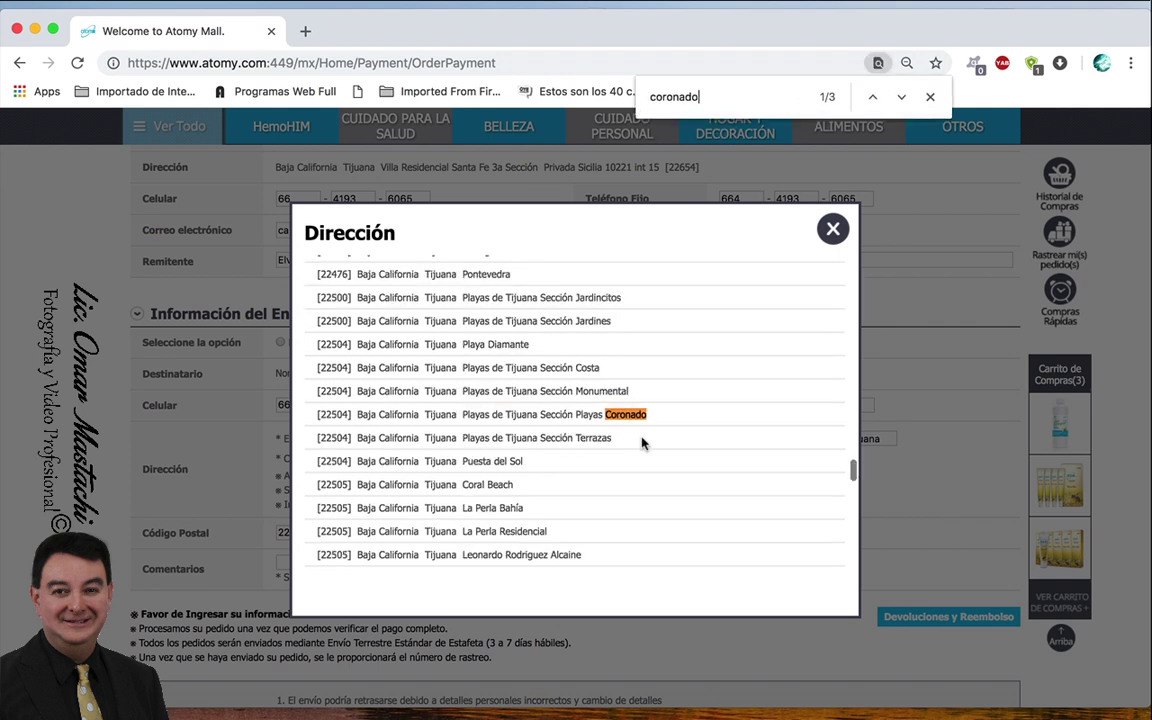
pyautogui.click(558, 415)
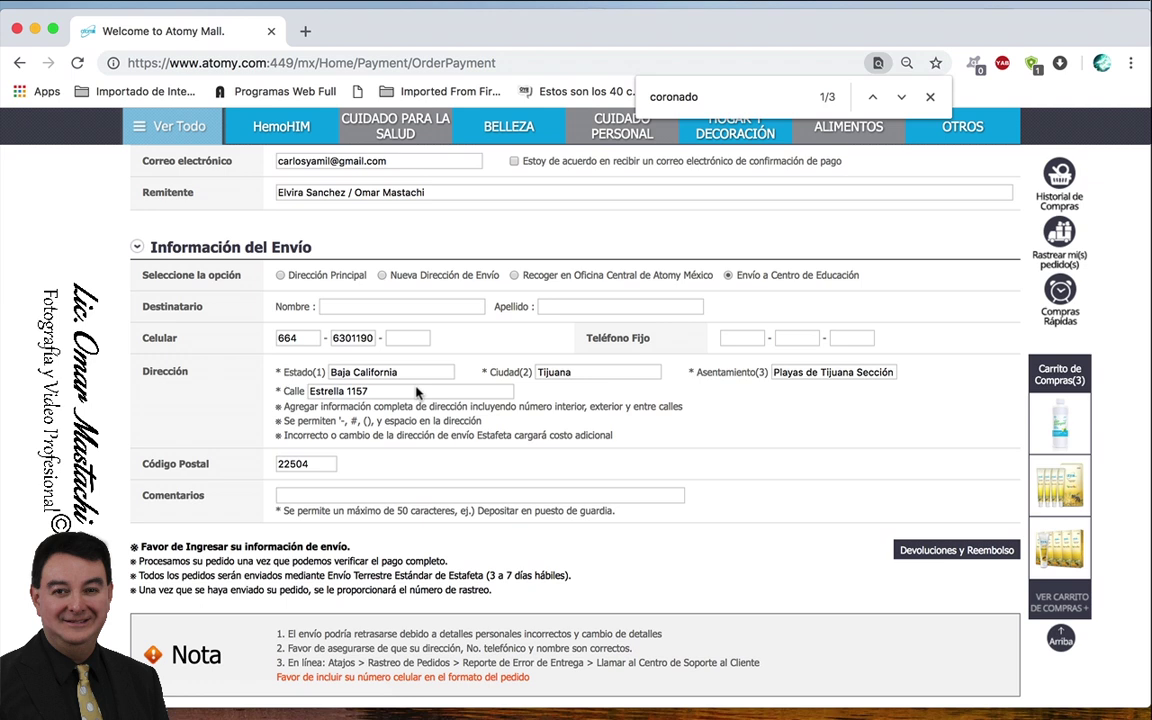
pyautogui.click(387, 312)
# - Enter the recipient's name and accept the suggested mobile number, clearing its middle part
pyautogui.click(390, 340)
pyautogui.click(372, 341)
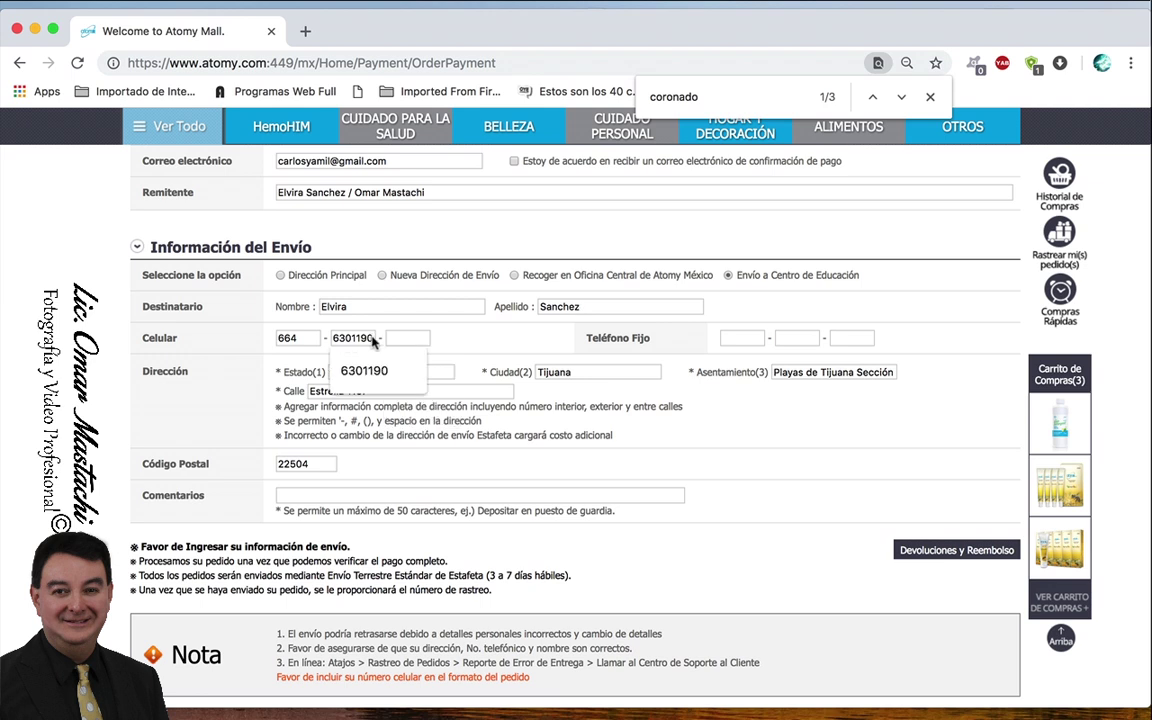
pyautogui.press('Return')
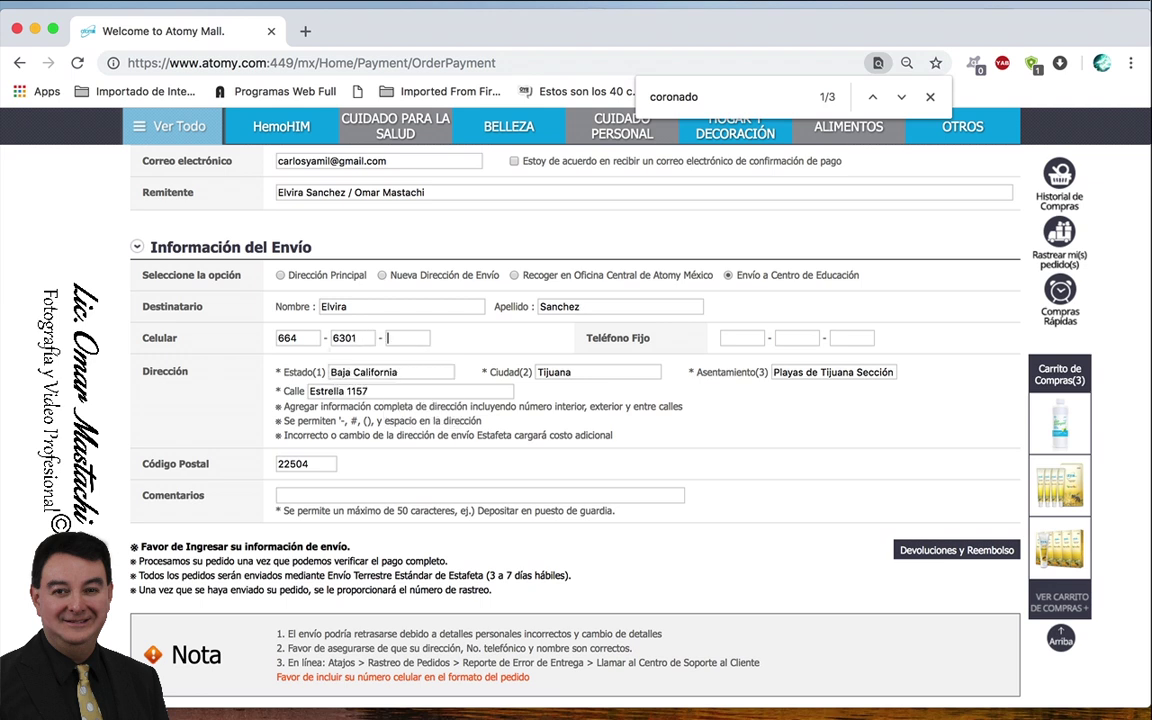
pyautogui.click(358, 340)
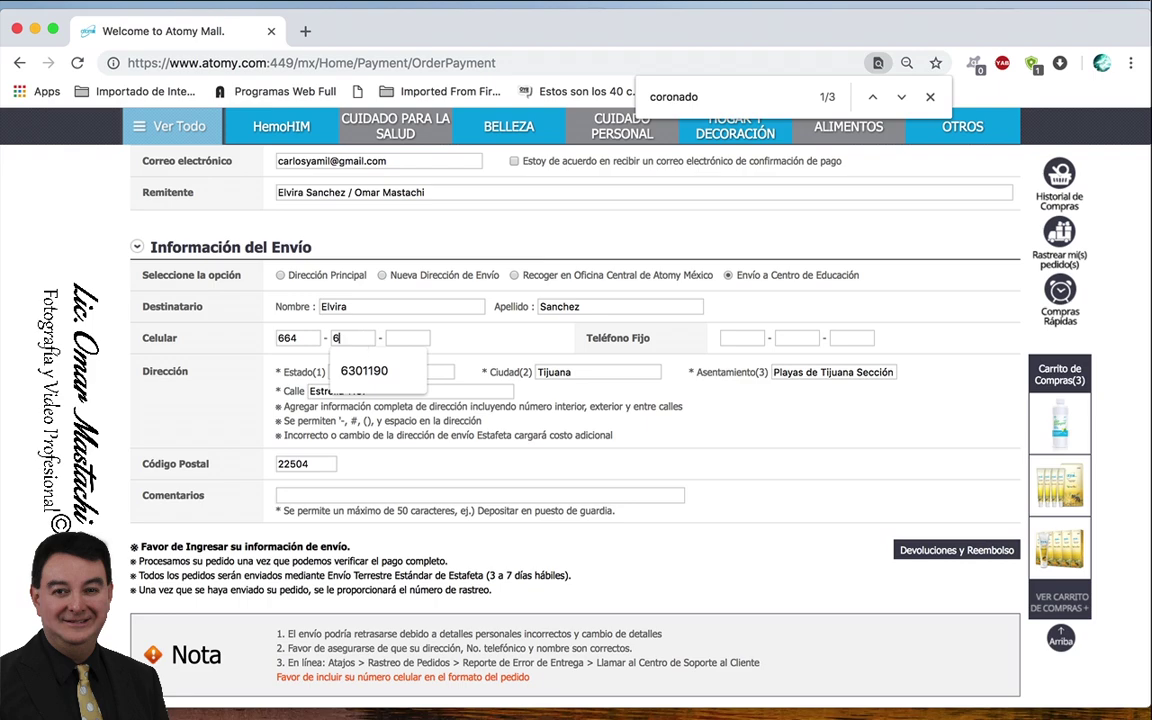
pyautogui.press('BackSpace')
pyautogui.press('BackSpace')
pyautogui.press('BackSpace')
pyautogui.press('BackSpace')
# - Type the remaining middle and last parts of the recipient's mobile number
pyautogui.scroll(10, 513, 297)
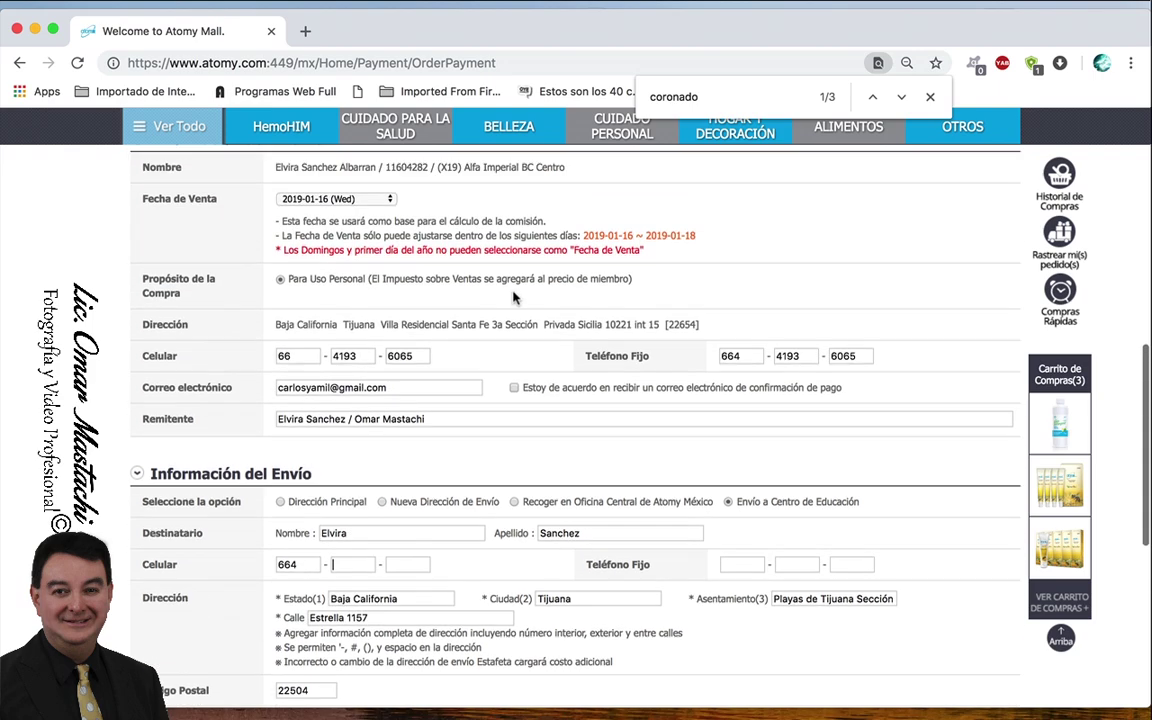
pyautogui.scroll(-5, 513, 297)
pyautogui.scroll(-2, 513, 297)
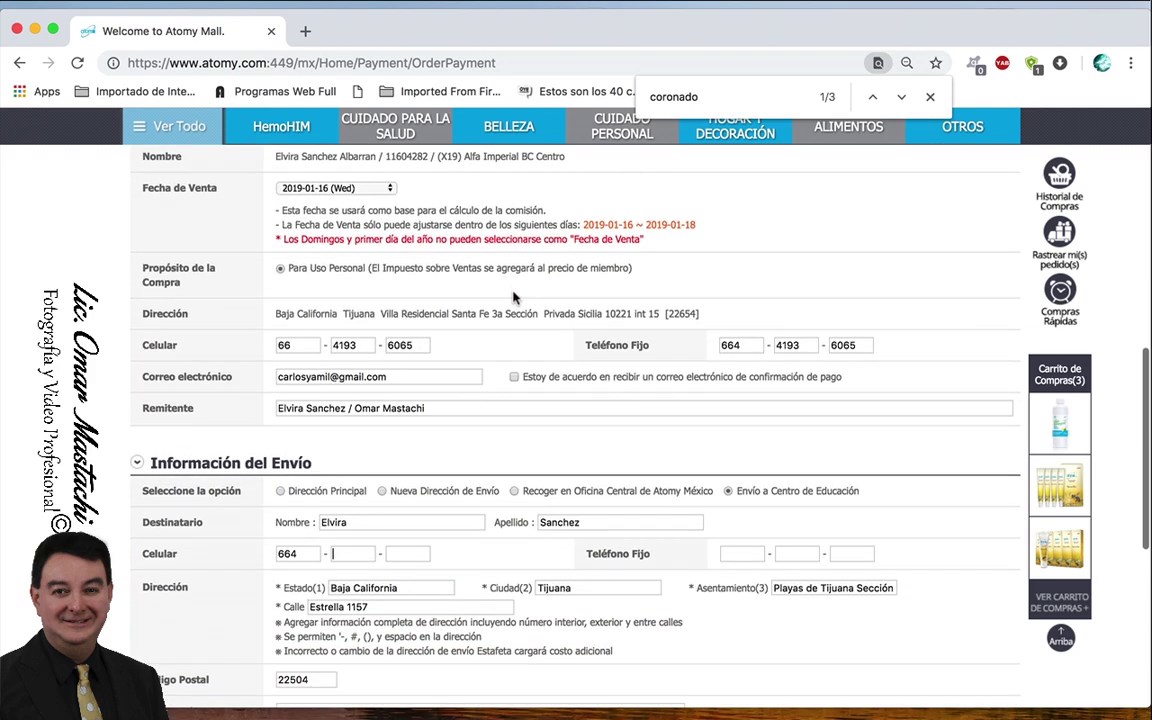
pyautogui.scroll(-5, 513, 289)
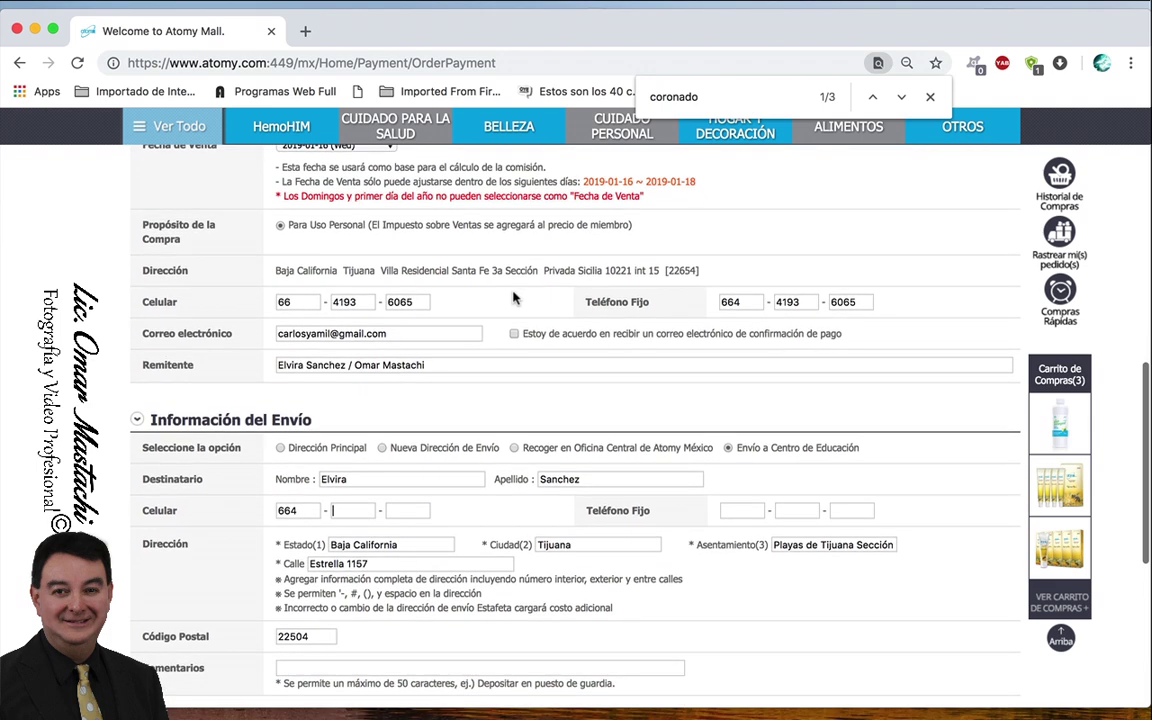
pyautogui.scroll(2, 513, 296)
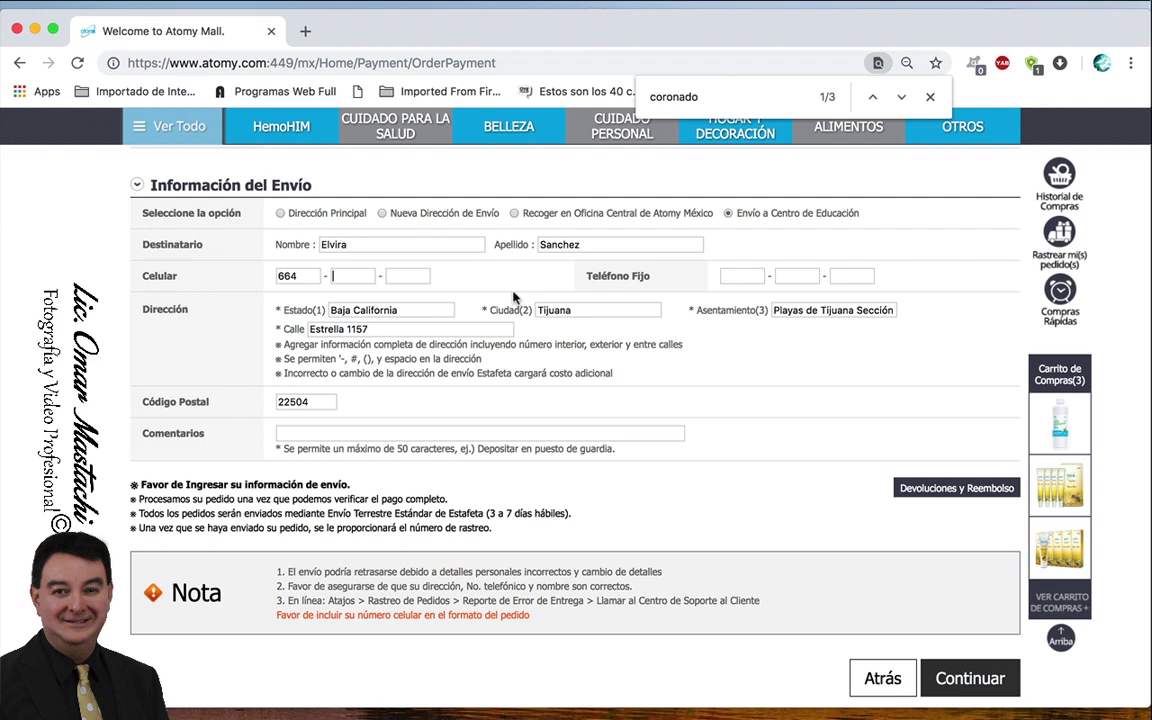
pyautogui.write('193')
pyautogui.scroll(4, 576, 400)
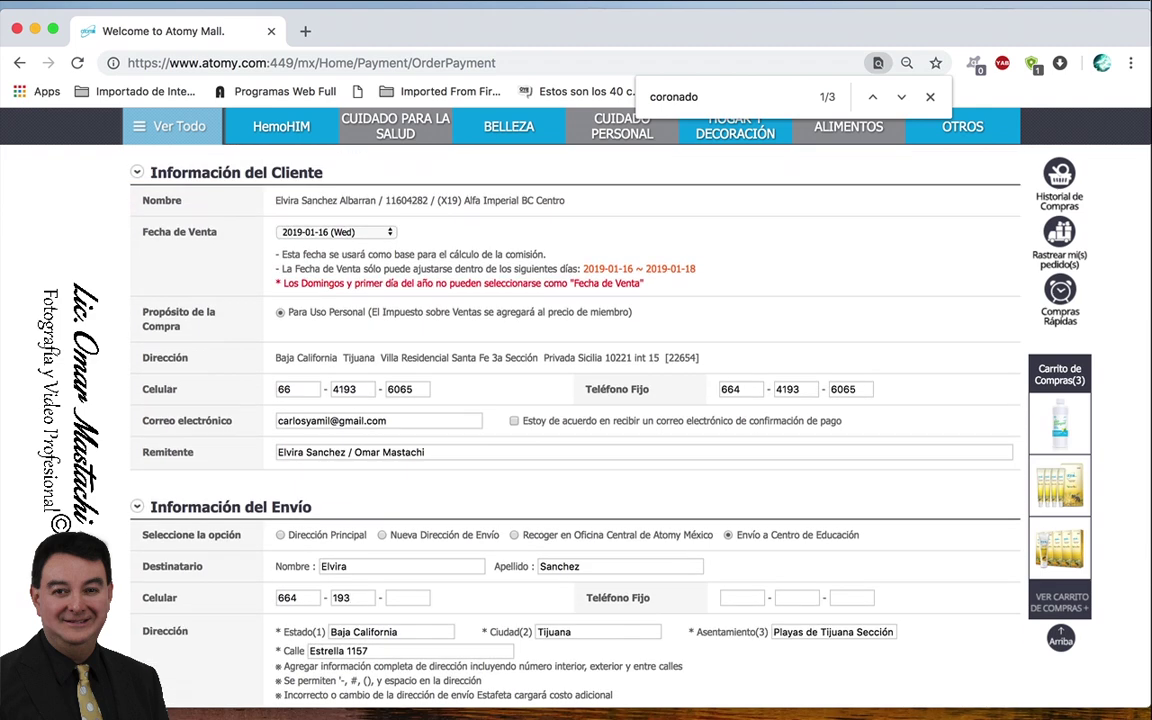
pyautogui.scroll(-4, 576, 400)
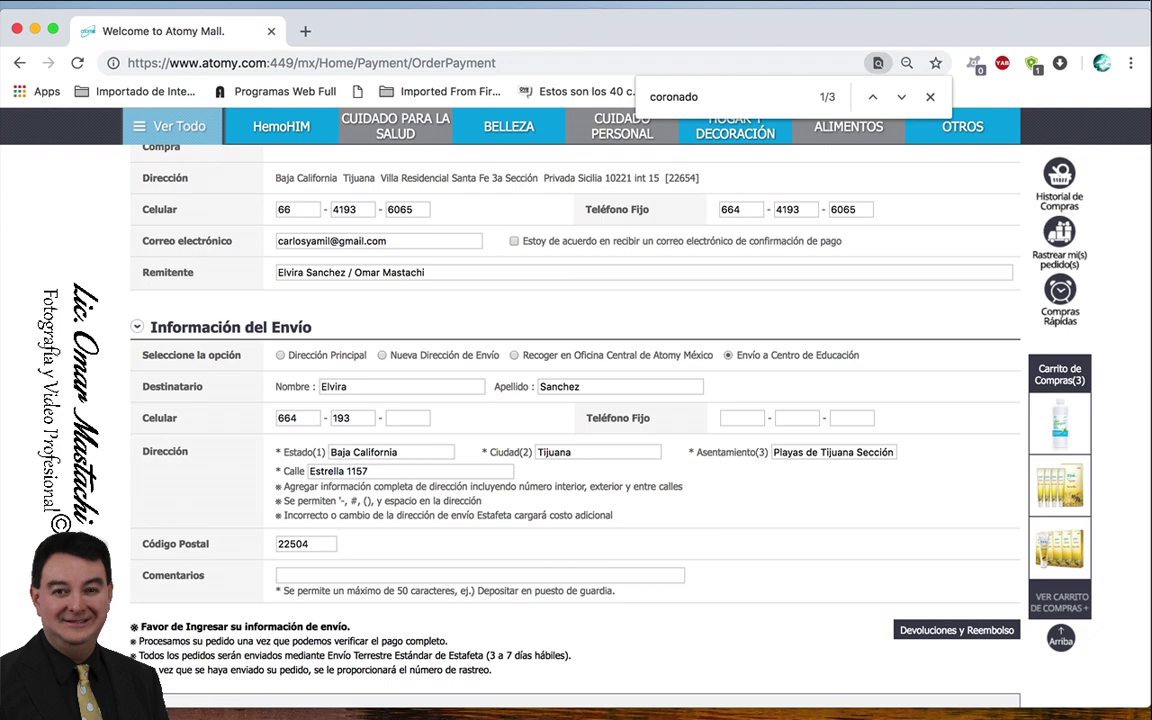
pyautogui.write('606')
pyautogui.scroll(5, 622, 280)
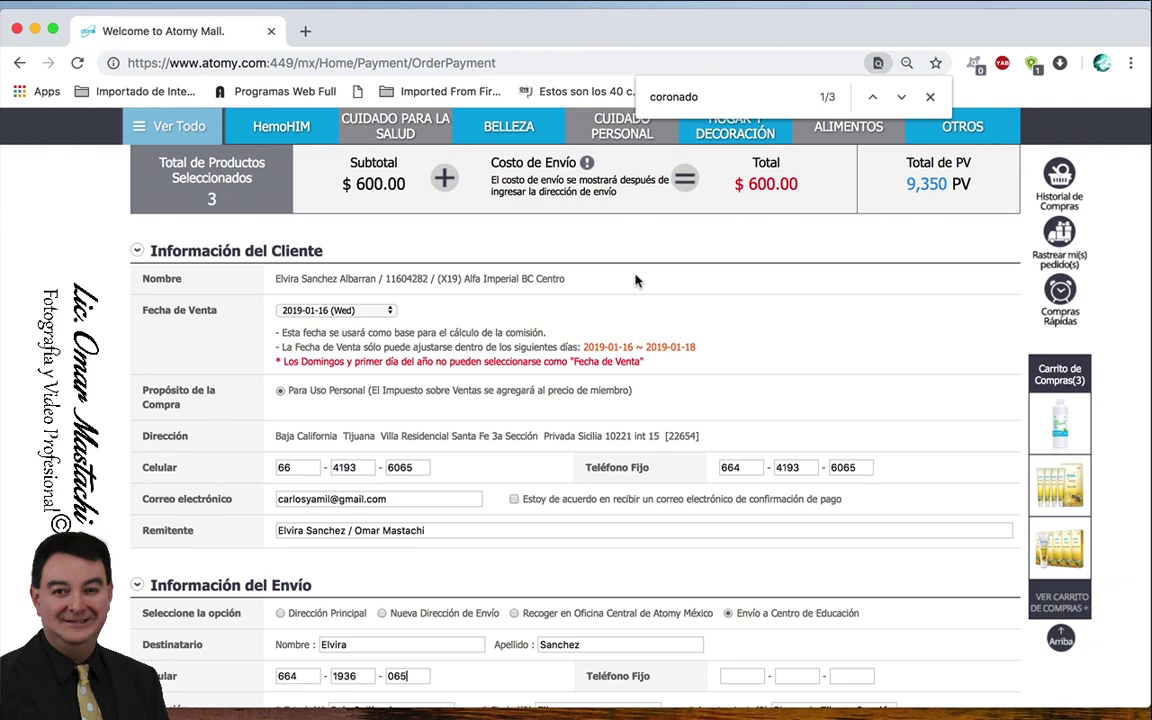
pyautogui.scroll(-5, 635, 280)
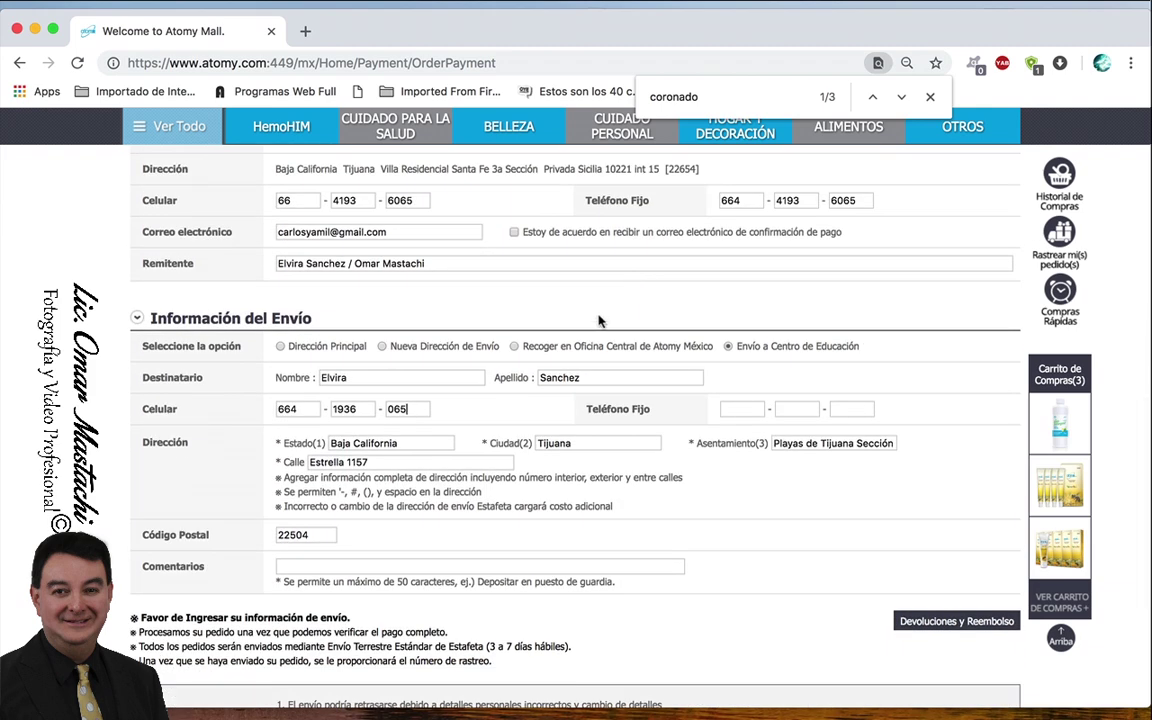
# - Fill in the recipient's landline number using the suggested 664 area code
pyautogui.click(736, 410)
pyautogui.click(740, 442)
# - Close the find bar and continue to the Paso 03 payment page
pyautogui.scroll(-2, 766, 498)
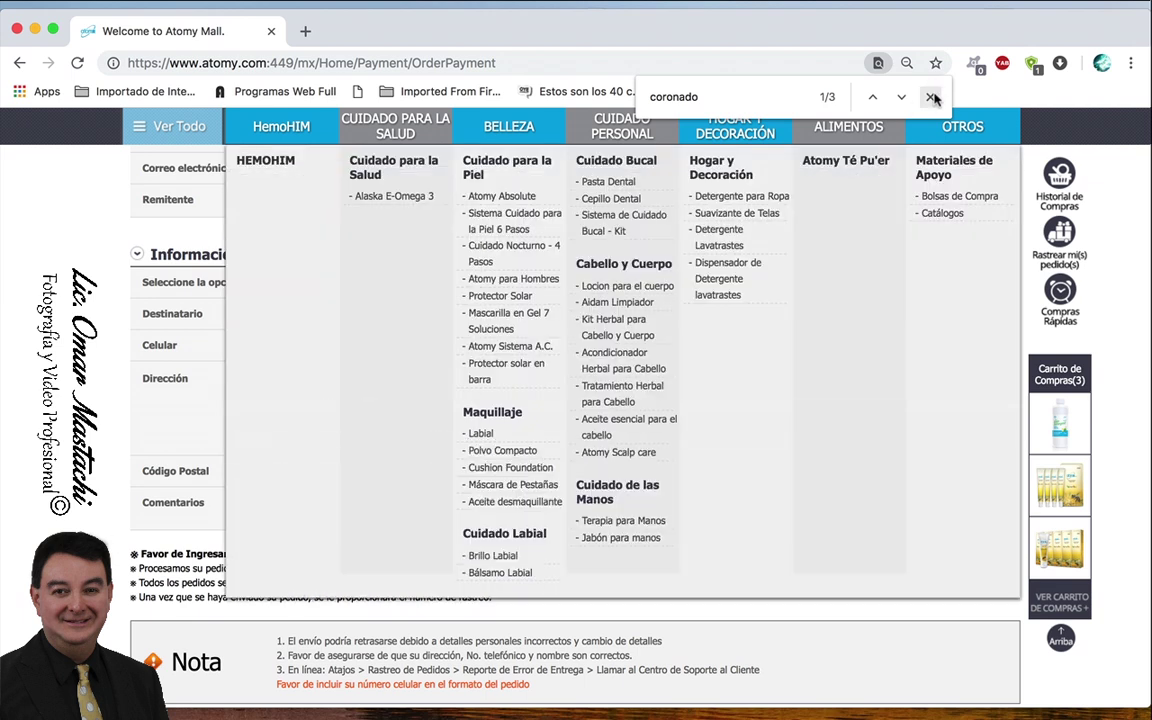
pyautogui.click(930, 97)
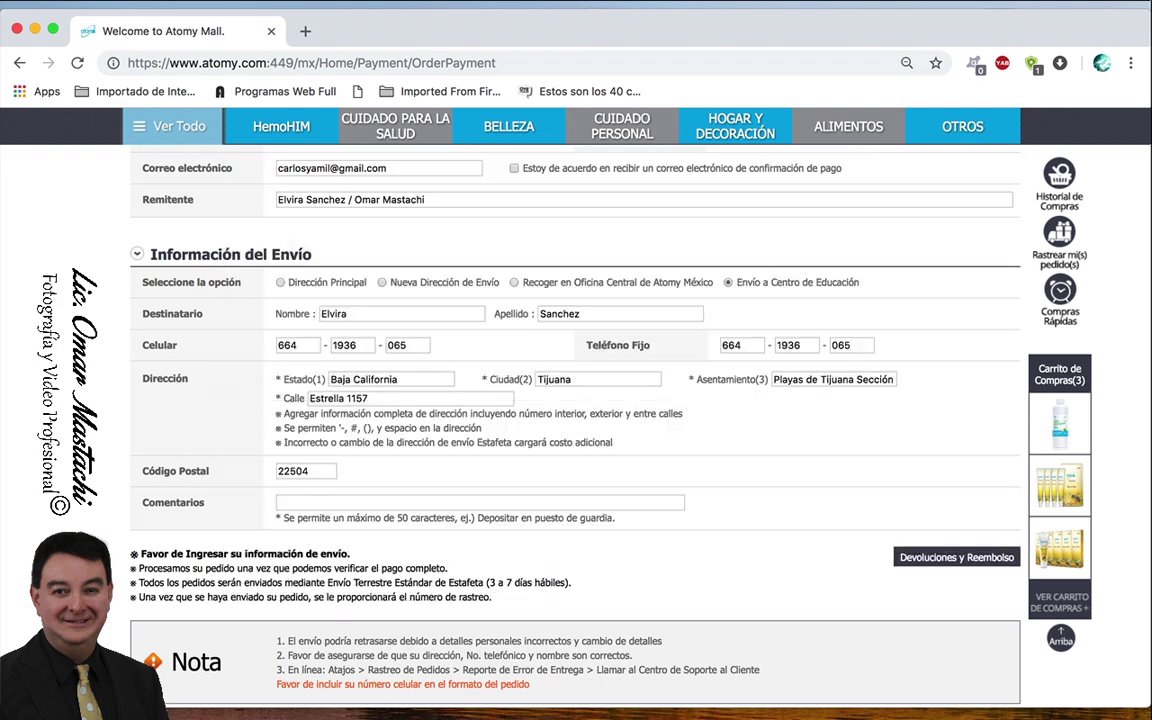
pyautogui.scroll(-5, 649, 600)
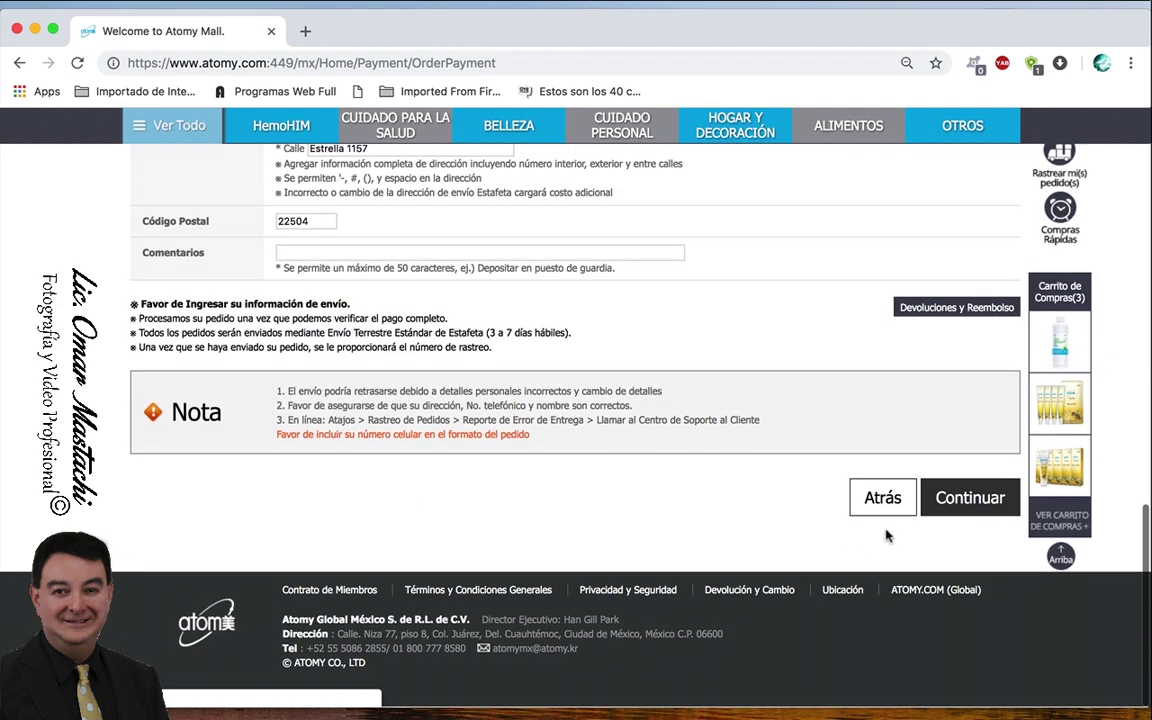
pyautogui.click(977, 505)
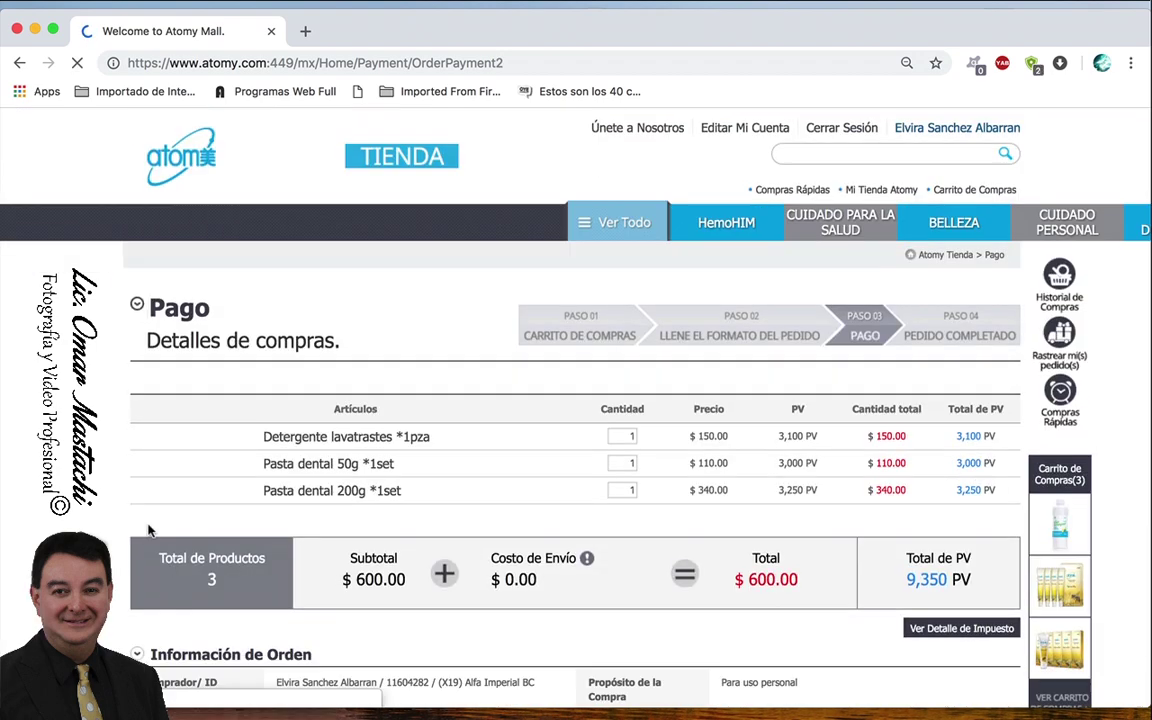
pyautogui.scroll(-3, 148, 530)
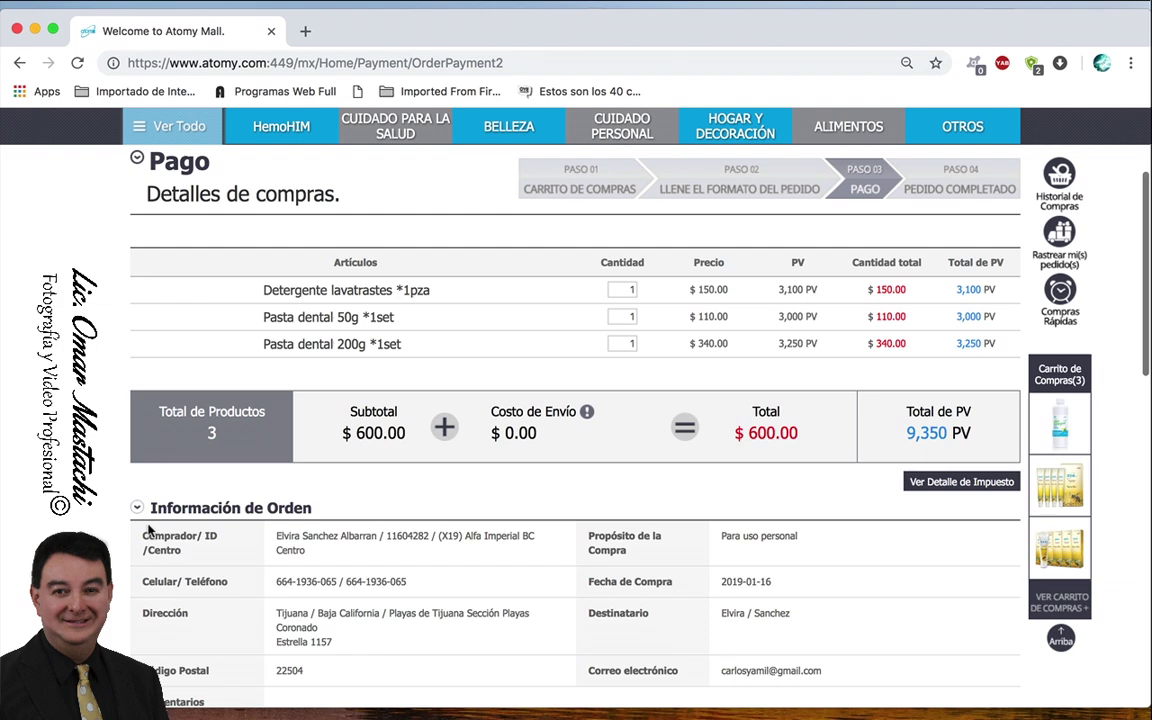
pyautogui.scroll(-1, 148, 530)
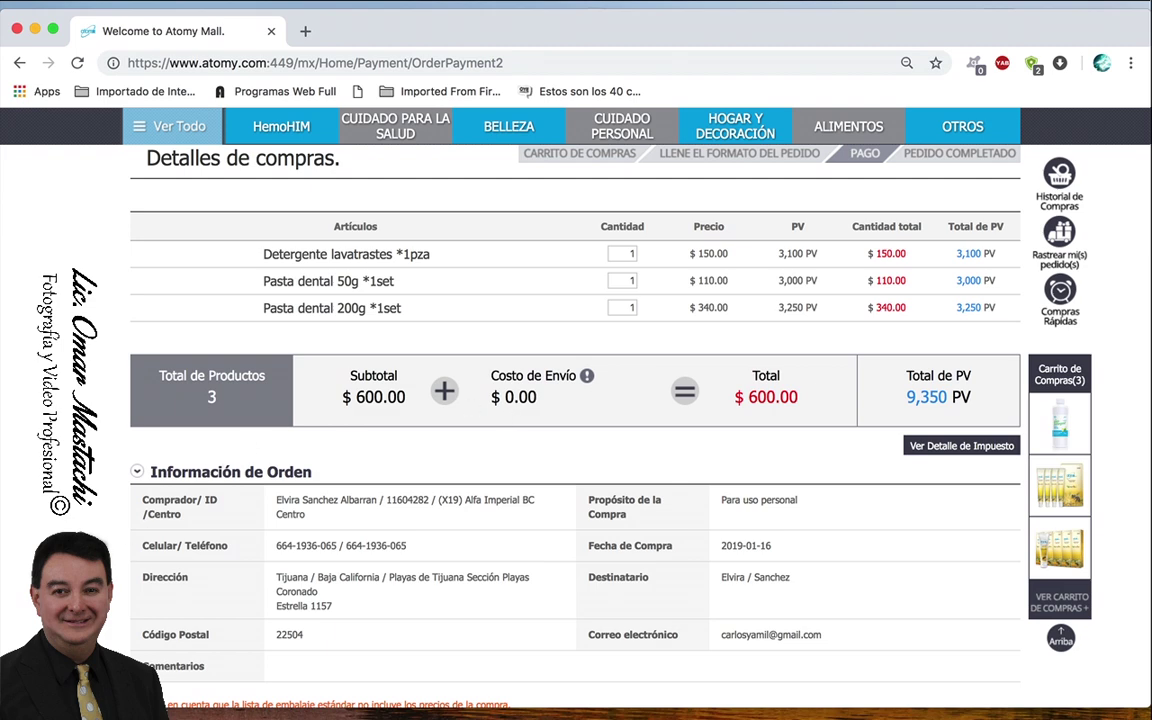
pyautogui.scroll(-4, 513, 415)
pyautogui.scroll(-2, 164, 278)
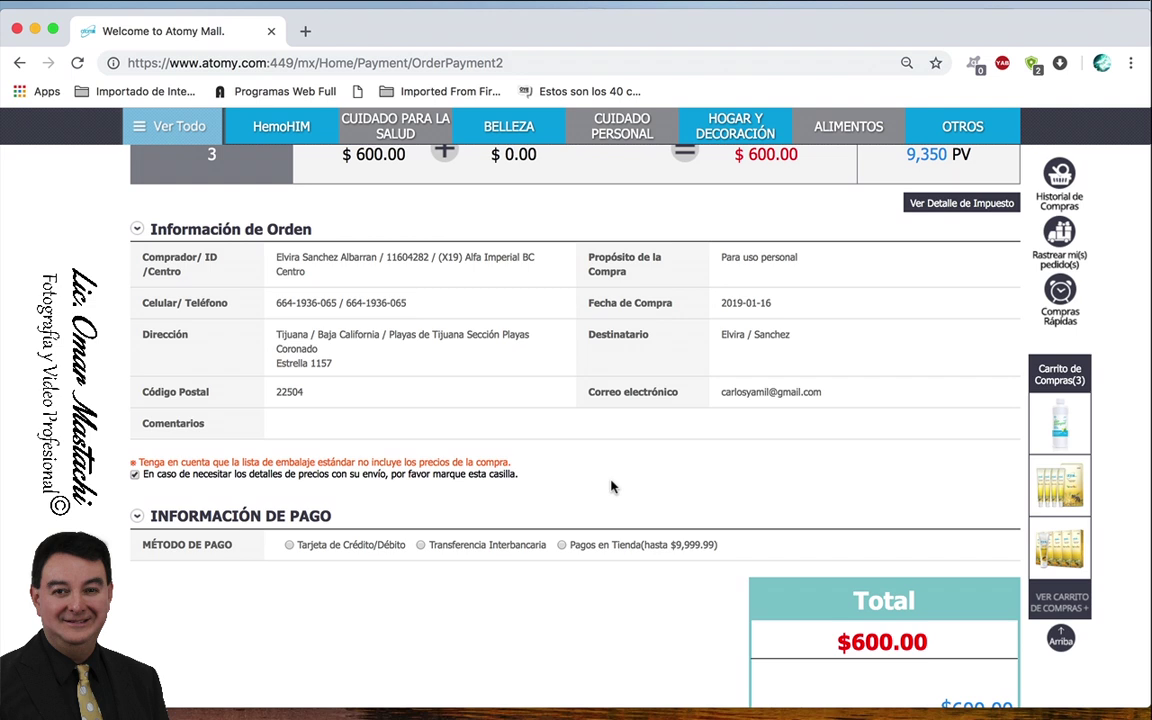
pyautogui.scroll(-5, 612, 487)
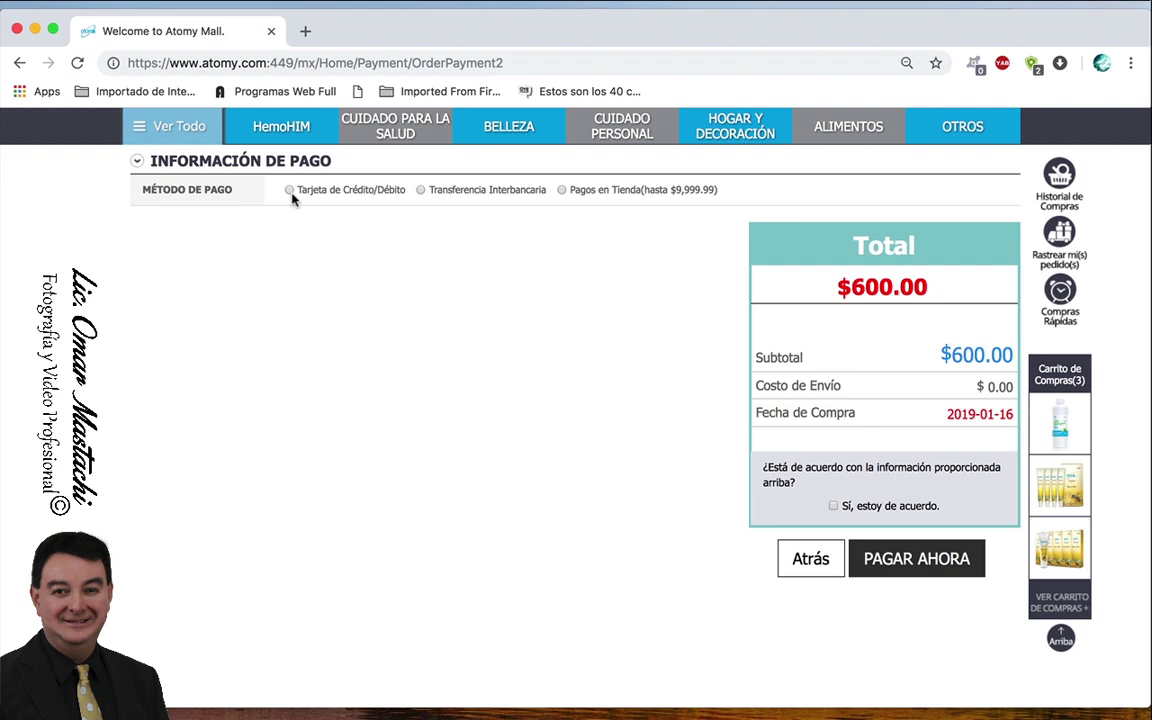
# - Choose Pagos en Tienda as payment, agree to the order information, and submit
pyautogui.click(289, 190)
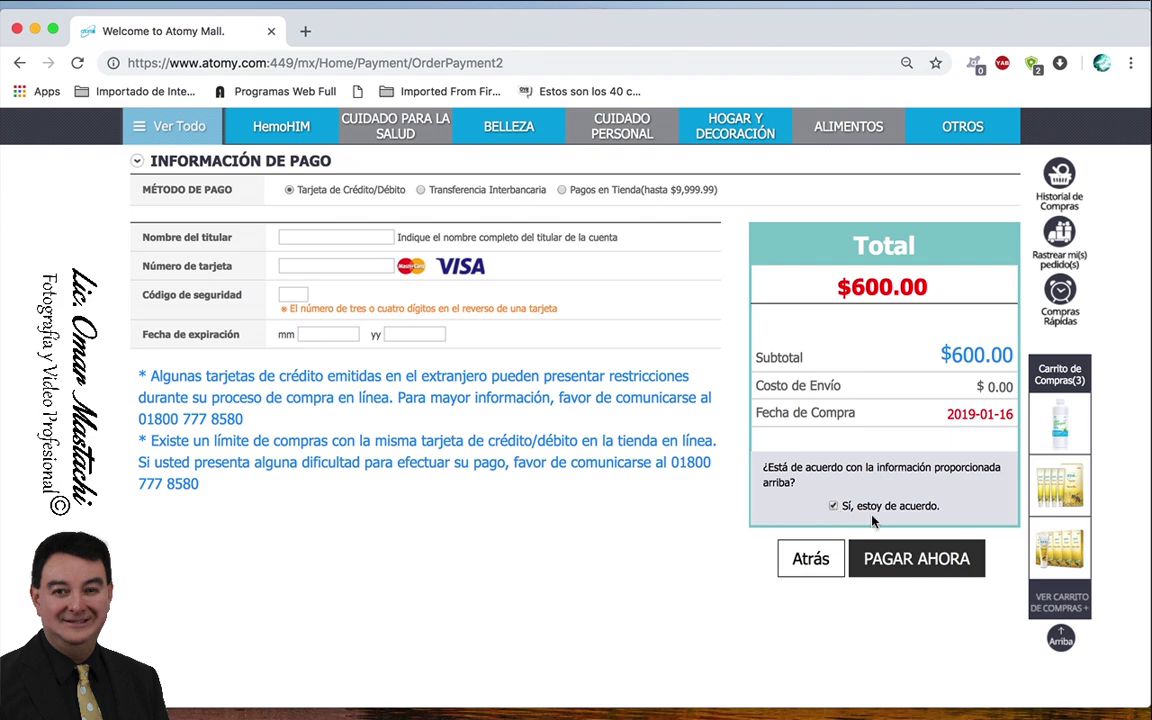
pyautogui.click(421, 190)
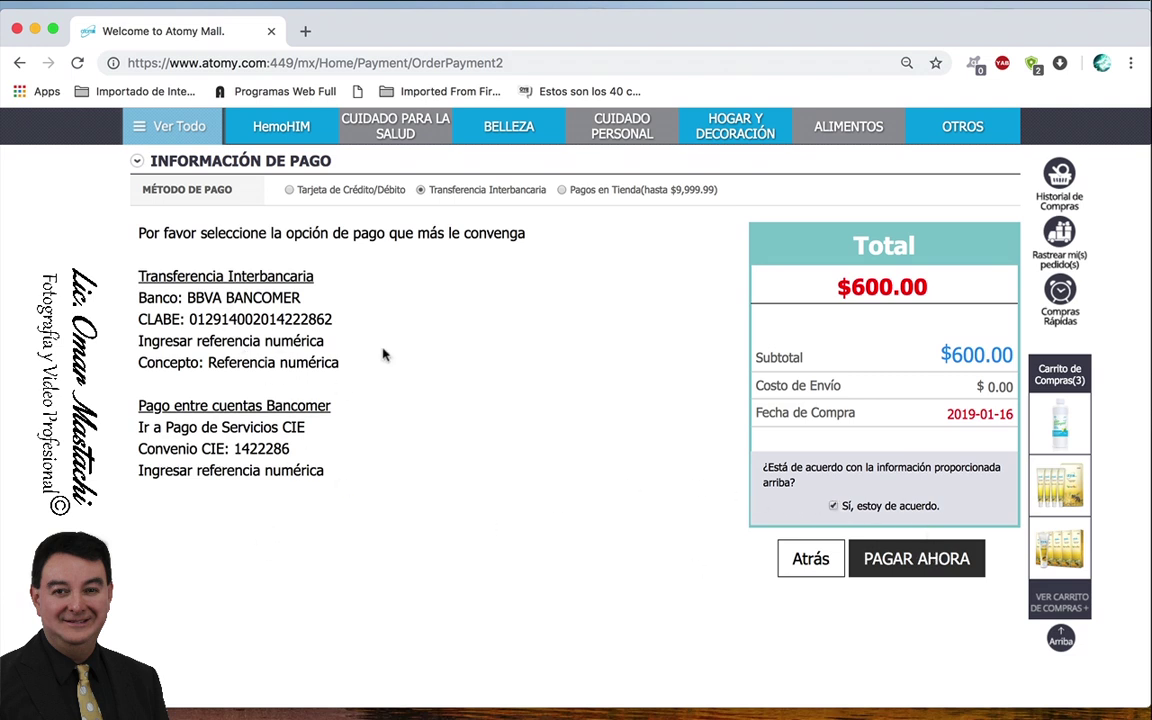
pyautogui.click(563, 190)
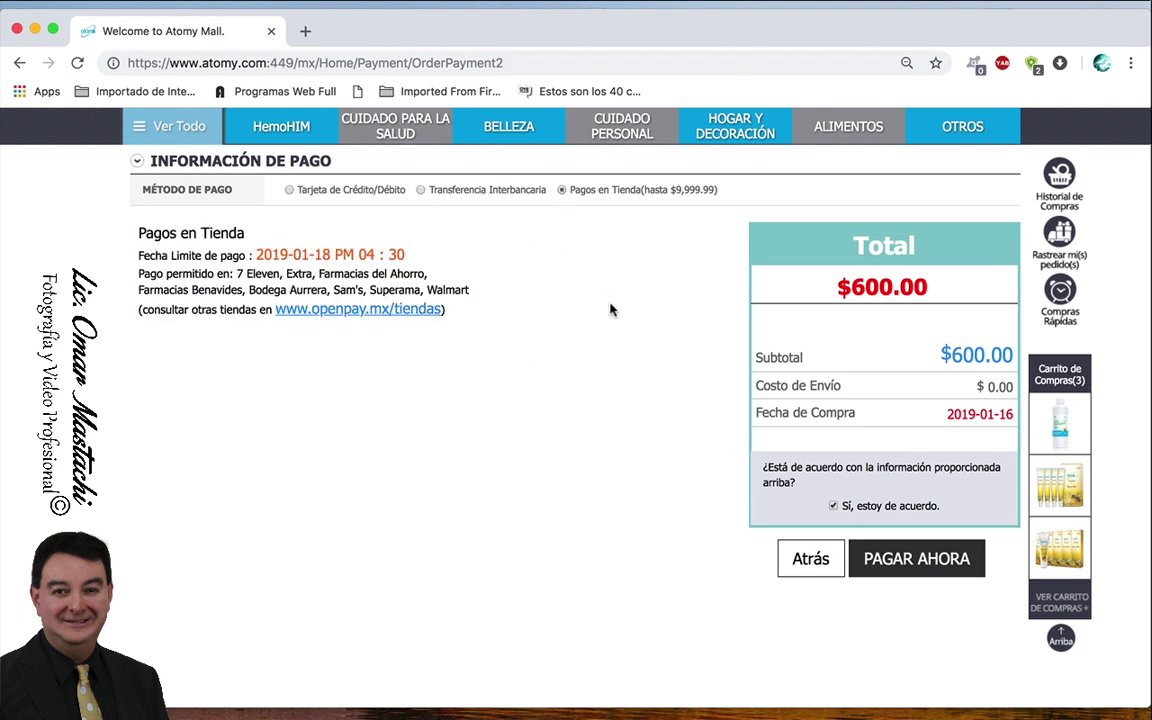
pyautogui.scroll(2, 610, 310)
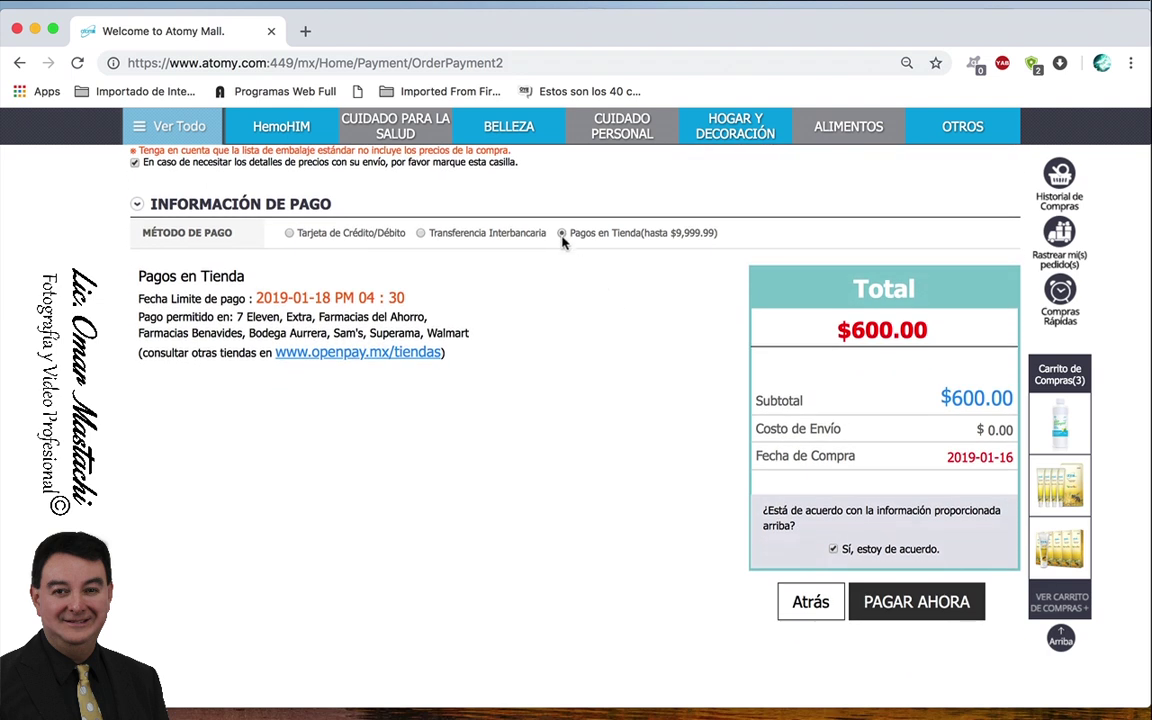
pyautogui.click(834, 550)
pyautogui.click(914, 602)
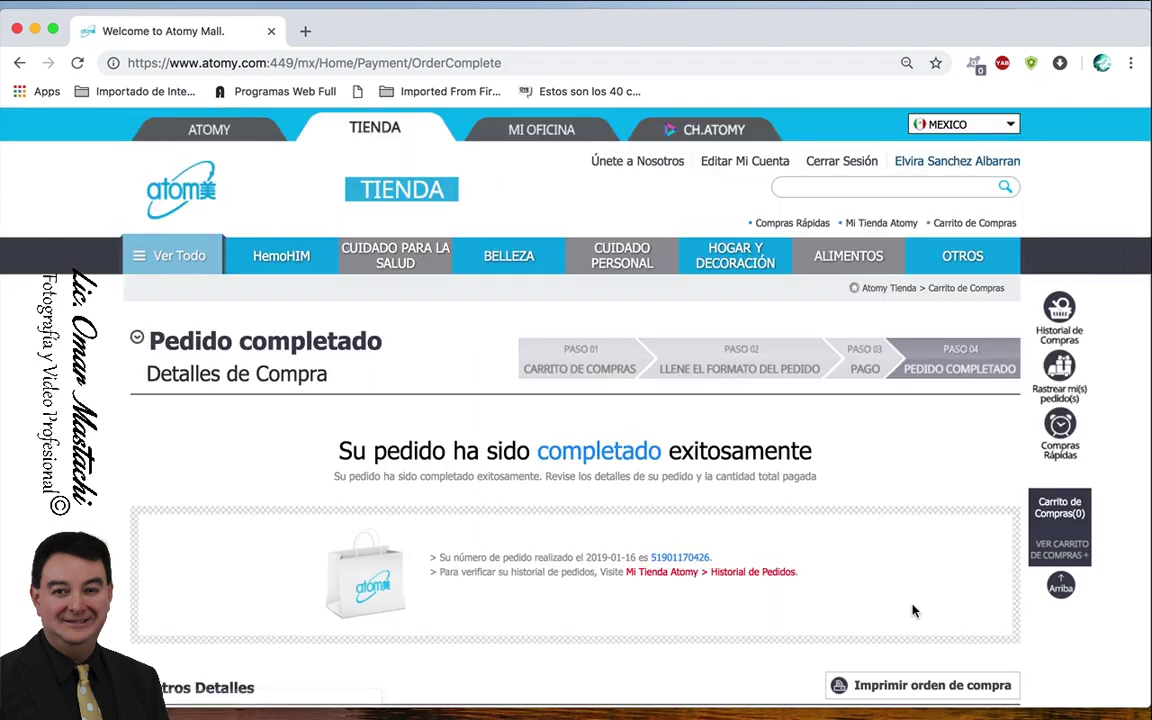
# - Screenshot the Paynet payment barcode on the completed-order page, then continue shopping
pyautogui.scroll(-3, 931, 564)
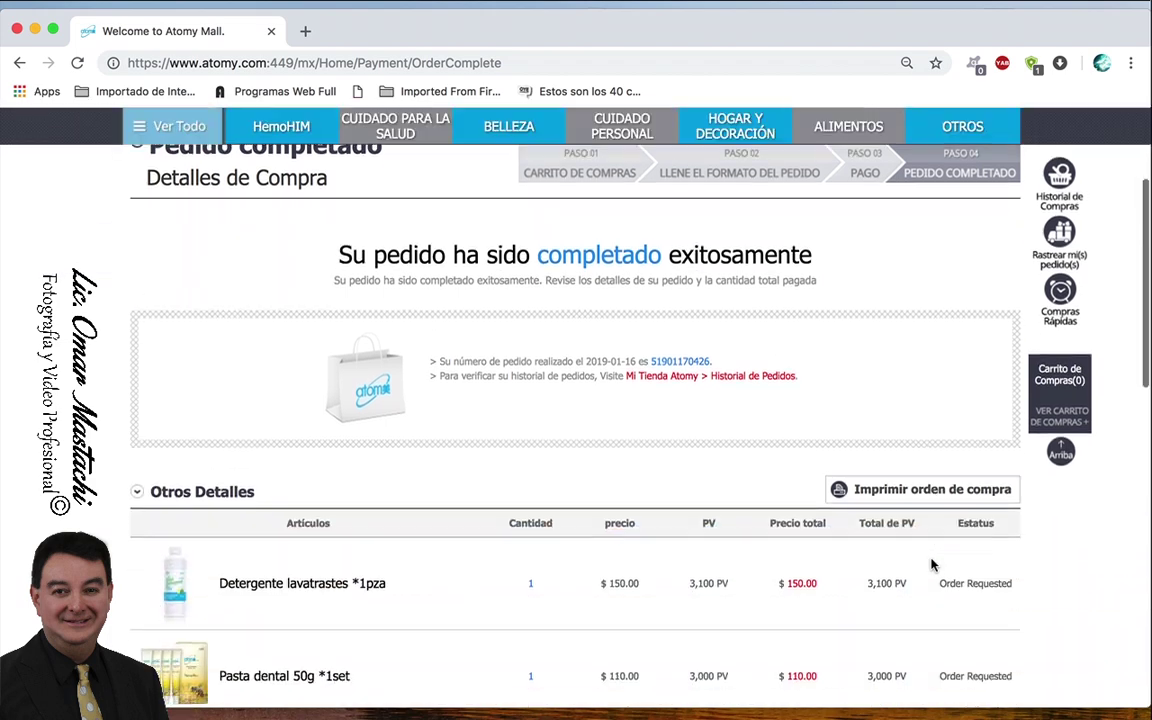
pyautogui.scroll(-5, 931, 564)
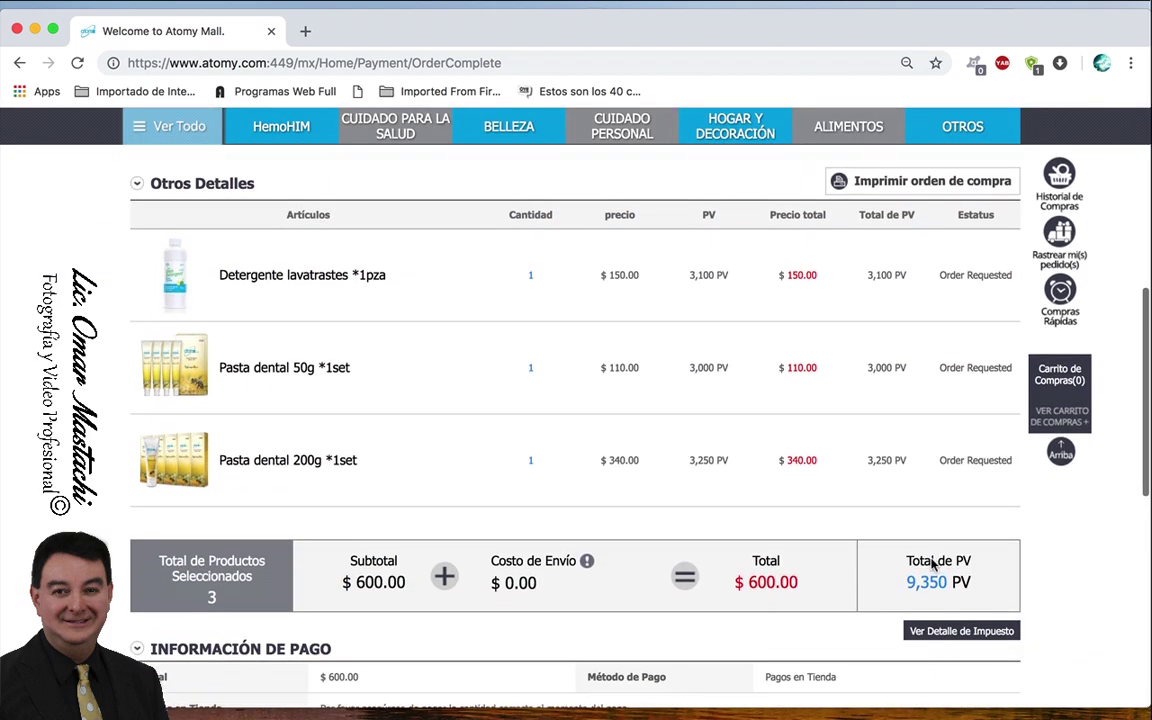
pyautogui.scroll(-1, 931, 564)
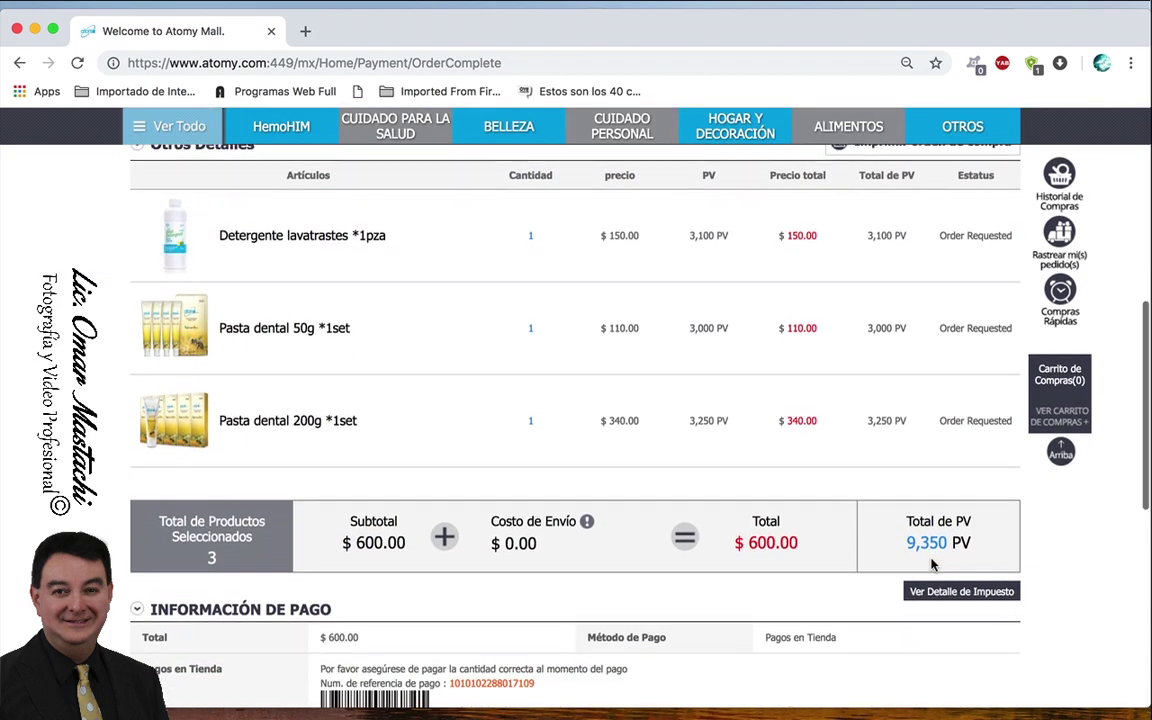
pyautogui.scroll(-5, 931, 564)
pyautogui.scroll(-2, 931, 564)
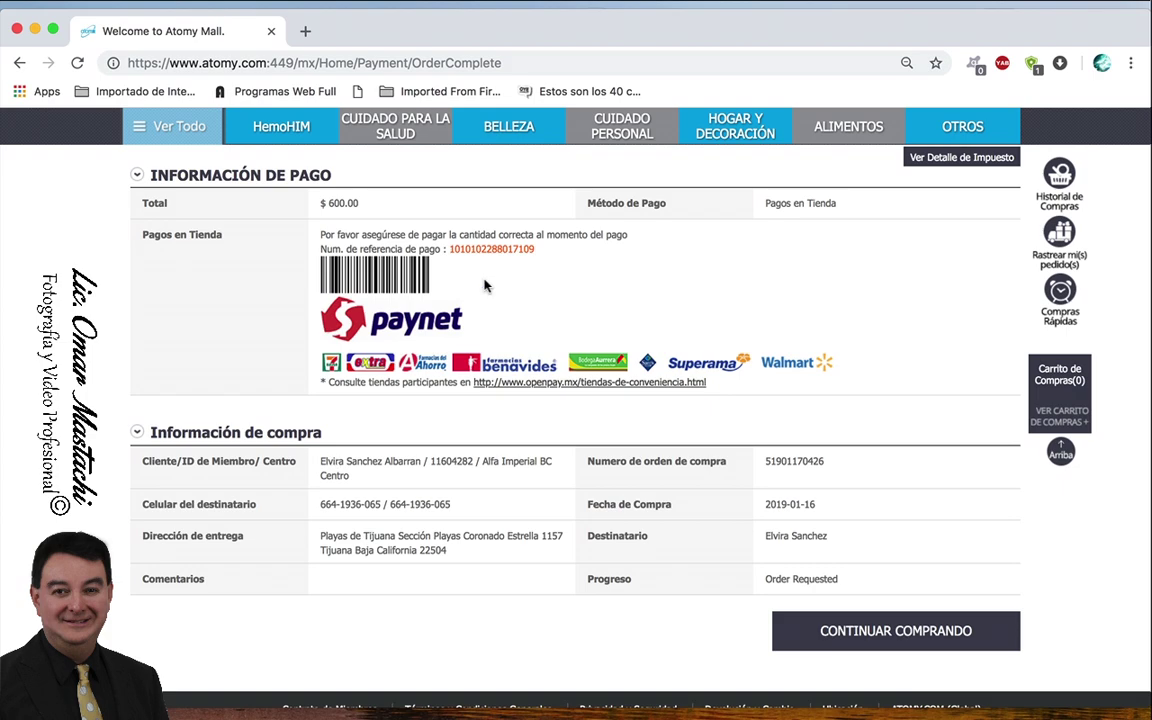
pyautogui.scroll(3, 505, 266)
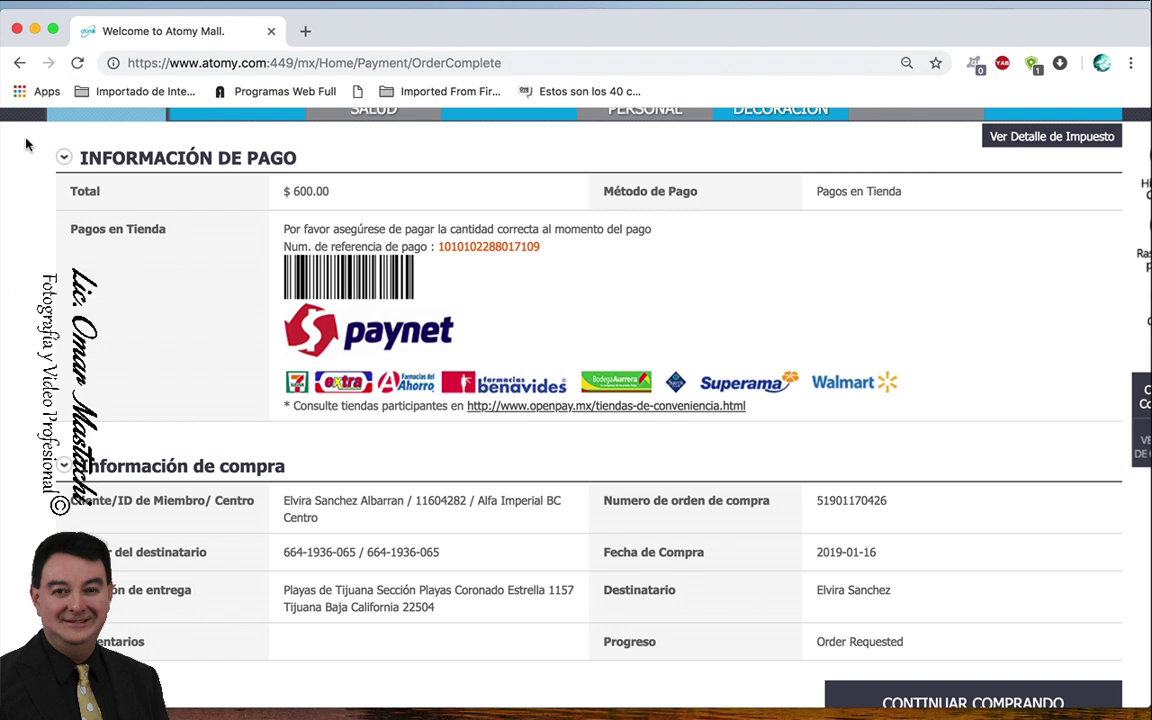
pyautogui.press('super+shift+4')
pyautogui.moveTo(30, 124); pyautogui.dragTo(1133, 670)
pyautogui.scroll(-3, 987, 476)
pyautogui.click(980, 596)
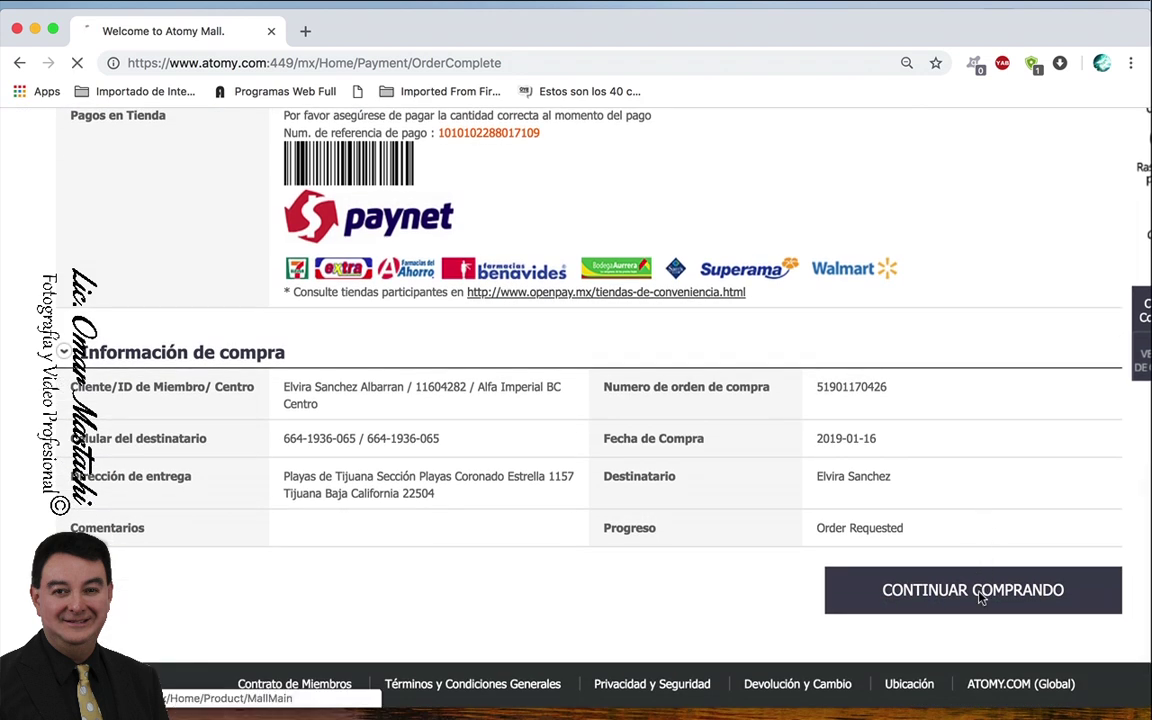